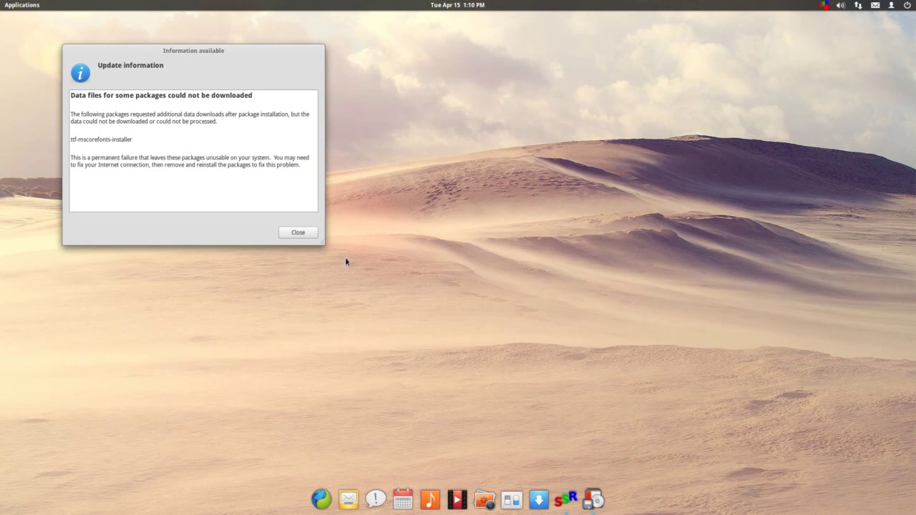
Dismiss the update information notice and switch the applications launcher to category view.
{"action": "left_click", "coordinate": [298, 234]}
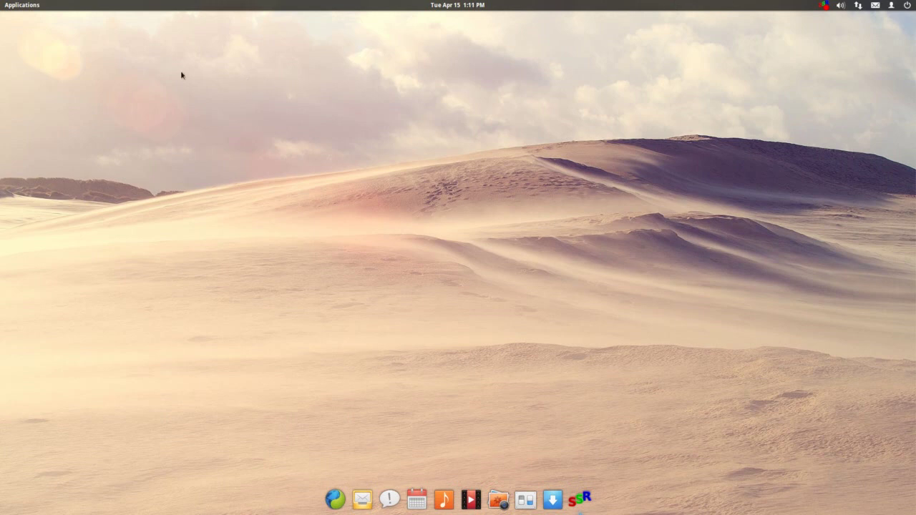
{"action": "left_click", "coordinate": [22, 7]}
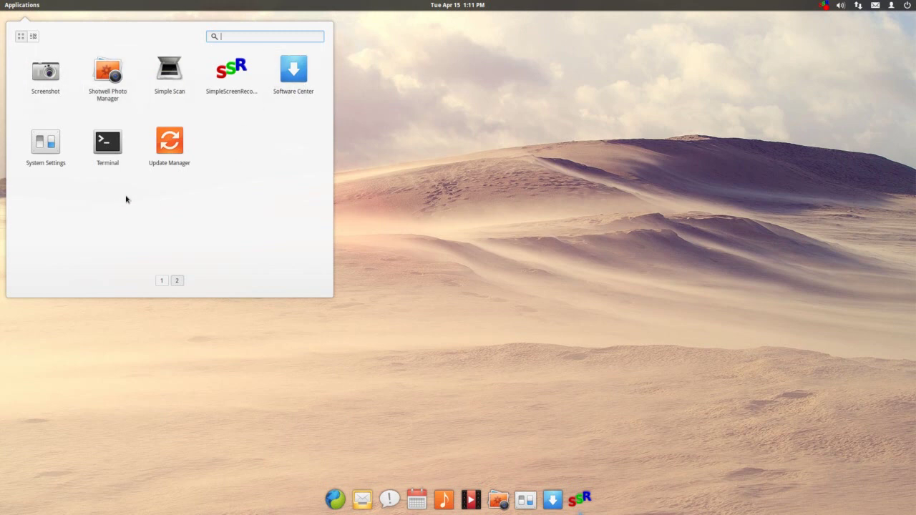
{"action": "left_click", "coordinate": [33, 38]}
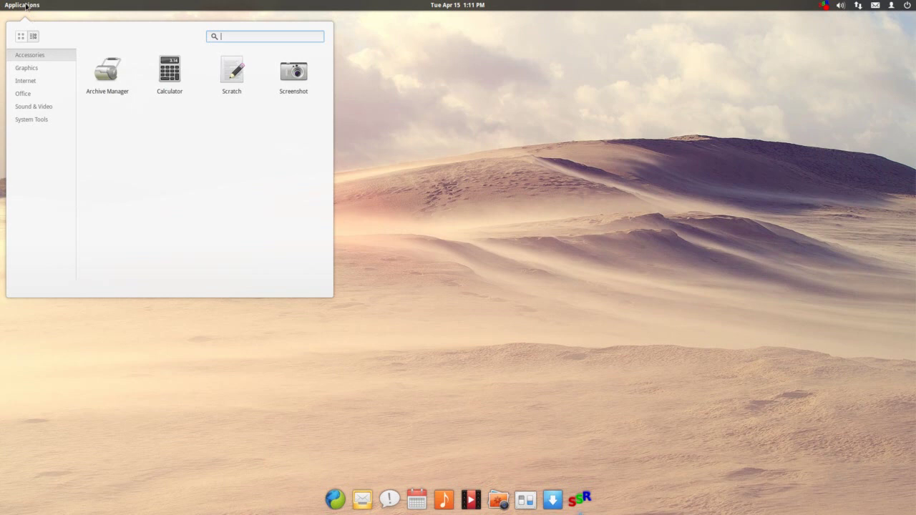
{"action": "double_click", "coordinate": [25, 6]}
{"action": "left_click", "coordinate": [420, 124]}
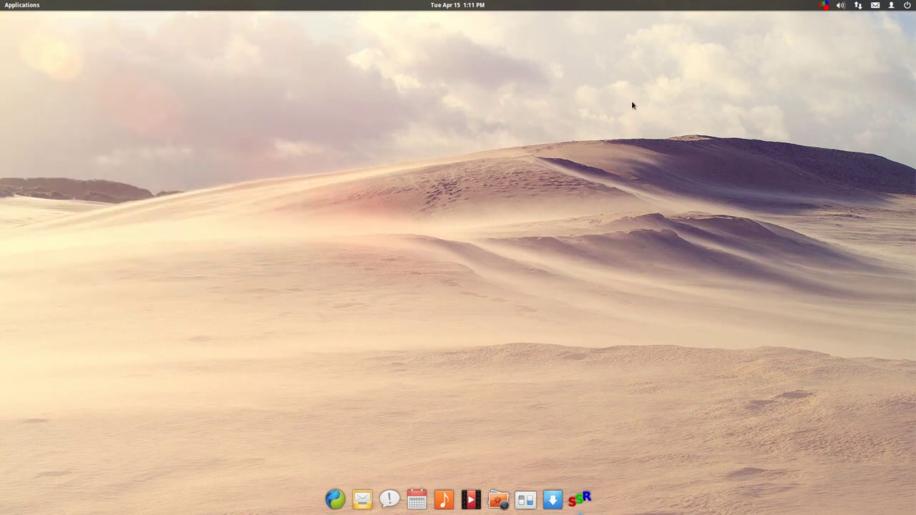
Look at the date calendar and the user account switcher in the desktop's indicators.
{"action": "left_click", "coordinate": [466, 6]}
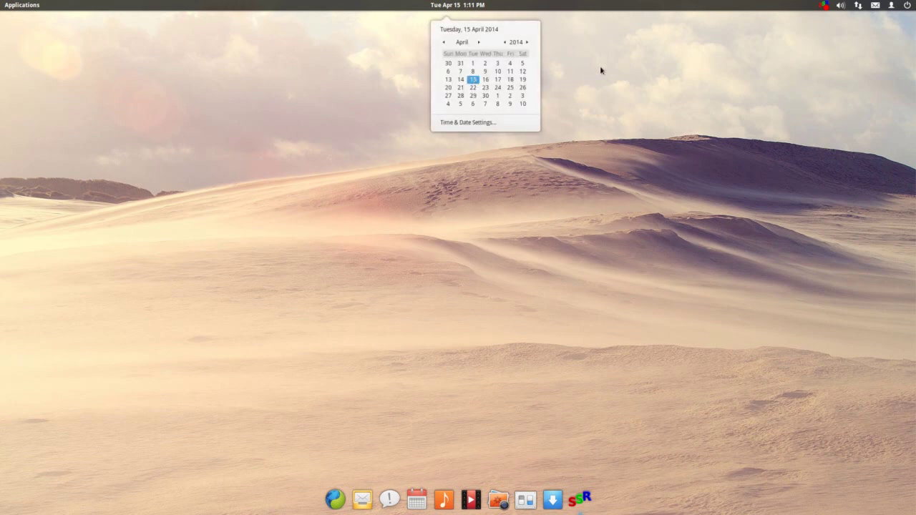
{"action": "left_click", "coordinate": [603, 30]}
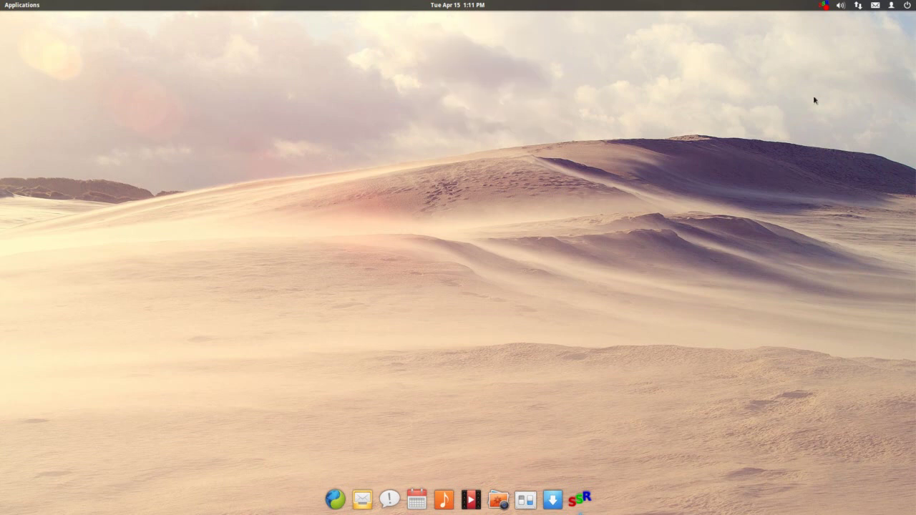
{"action": "left_click", "coordinate": [891, 7]}
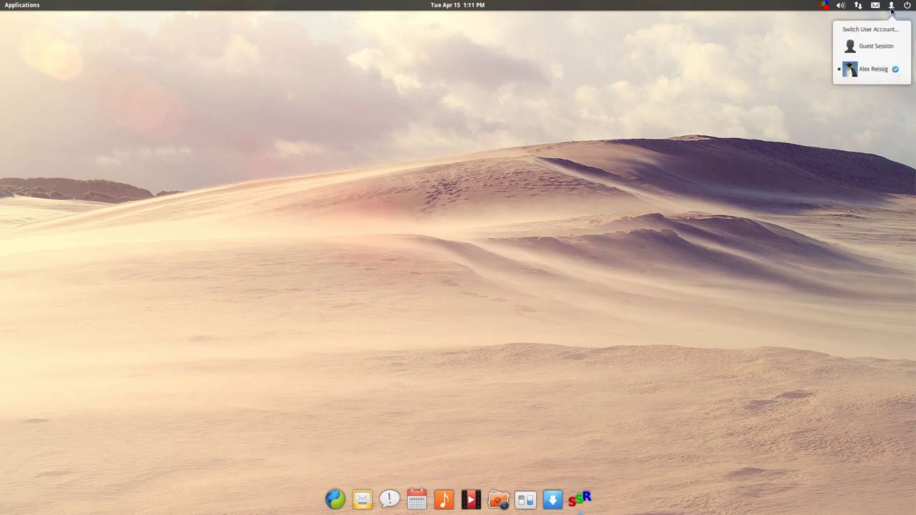
{"action": "left_click", "coordinate": [891, 9]}
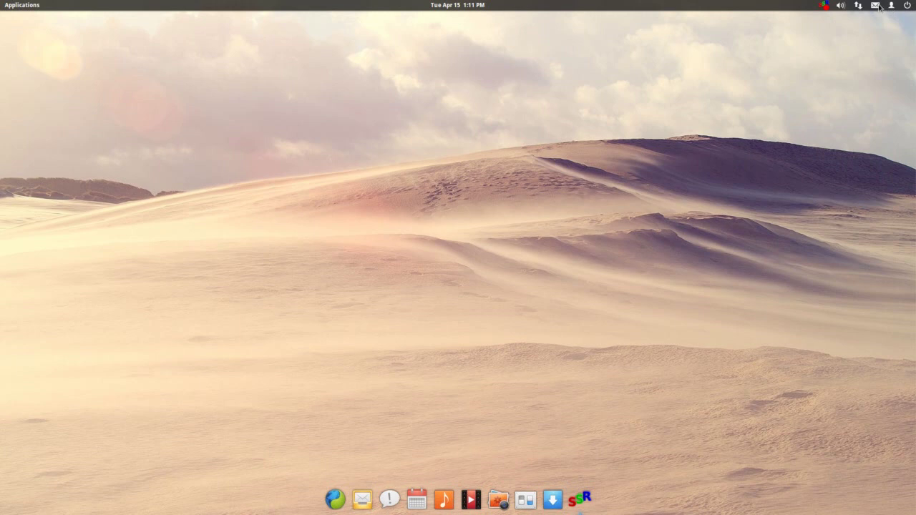
Look at the chat status options and the available network connections in the desktop's indicators.
{"action": "left_click", "coordinate": [879, 5]}
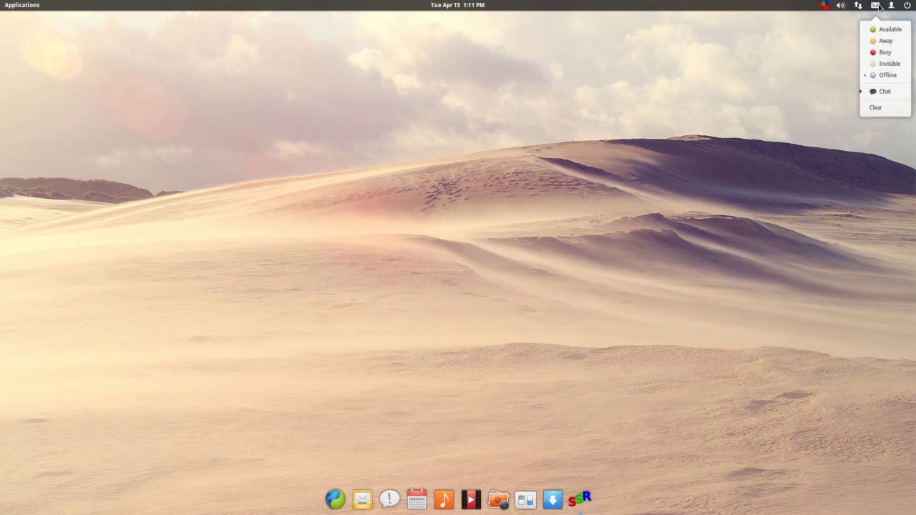
{"action": "left_click", "coordinate": [879, 6]}
{"action": "left_click", "coordinate": [879, 7]}
{"action": "left_click", "coordinate": [858, 6]}
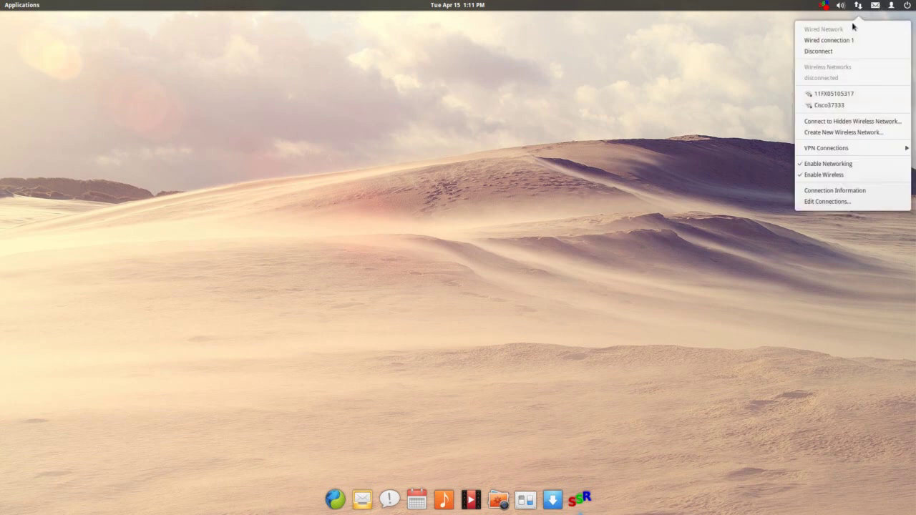
{"action": "left_click", "coordinate": [758, 55]}
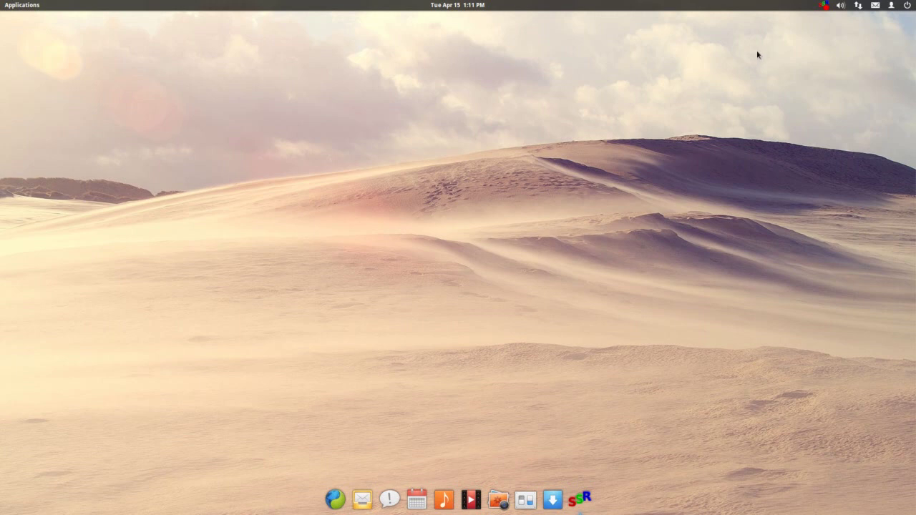
Look at the sound indicator's volume and music playback controls.
{"action": "left_click", "coordinate": [841, 6]}
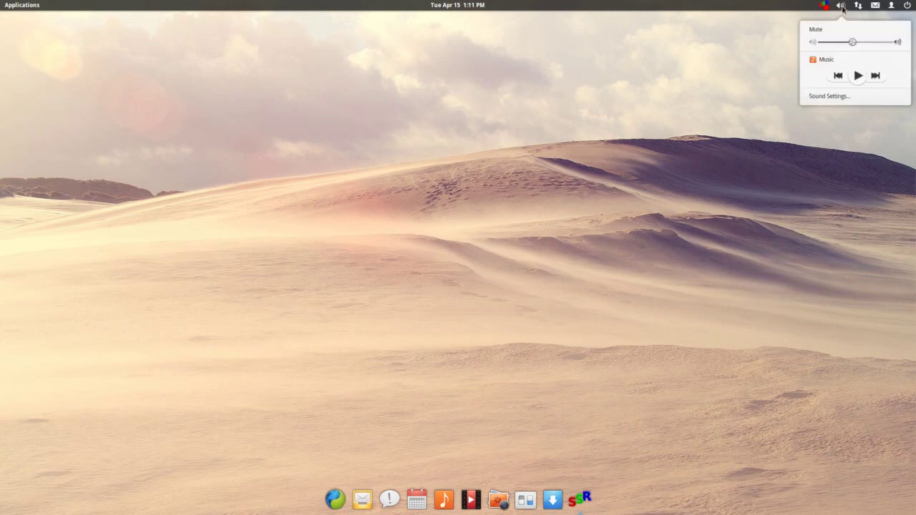
{"action": "left_click", "coordinate": [842, 6]}
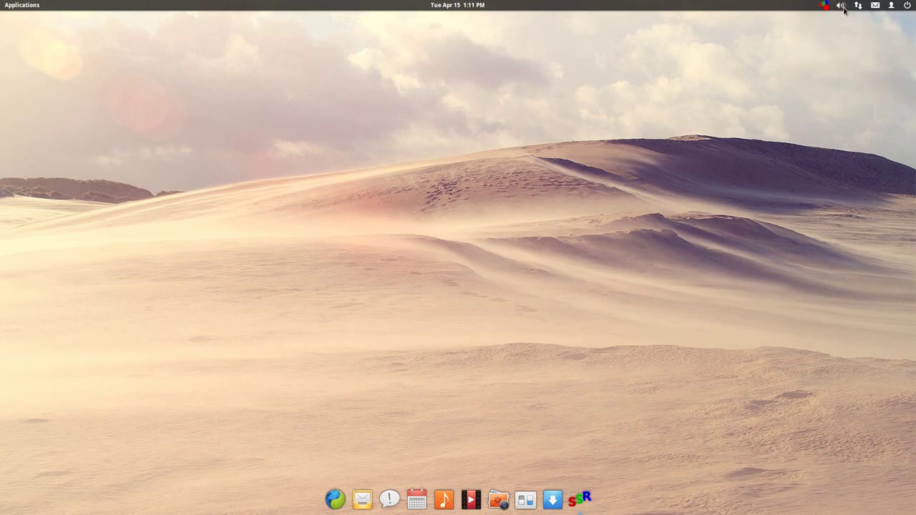
{"action": "left_click", "coordinate": [842, 6]}
{"action": "left_click", "coordinate": [843, 6]}
{"action": "left_click", "coordinate": [844, 6]}
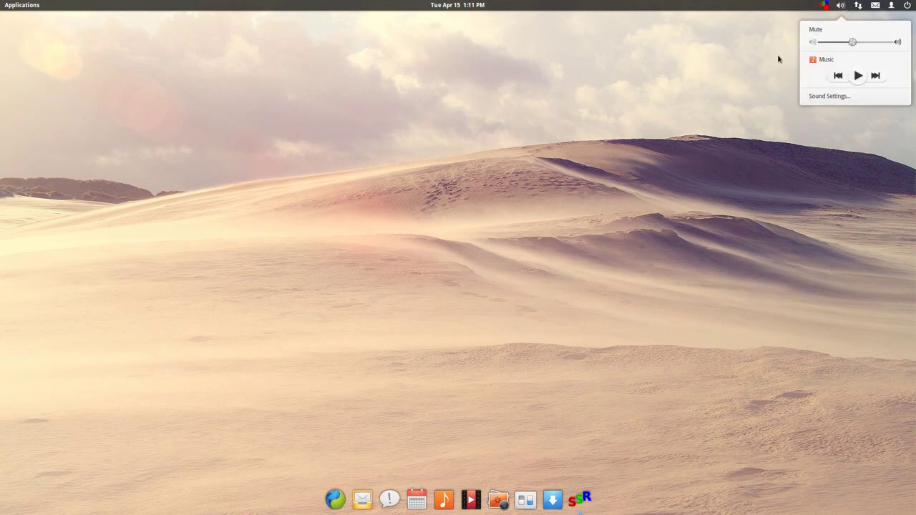
{"action": "left_click", "coordinate": [778, 56]}
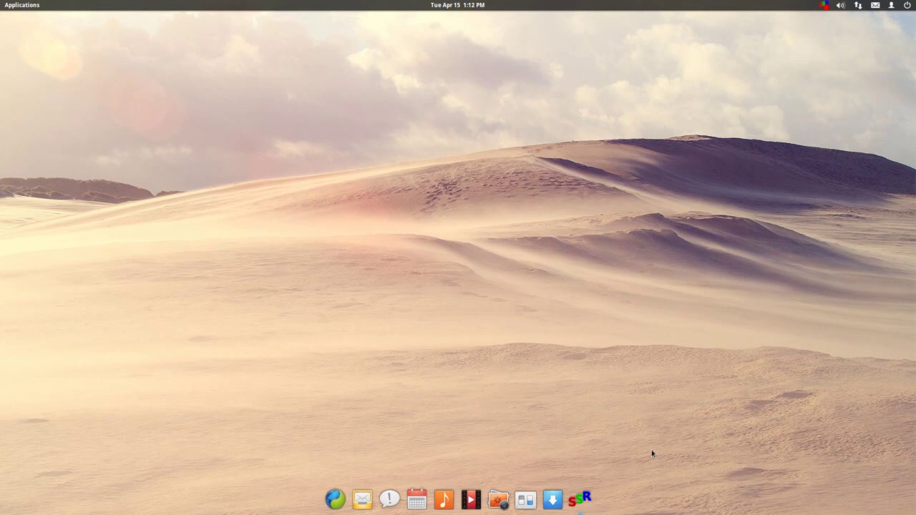
Open System Settings, look over its categories and go to the Desktop wallpaper settings.
{"action": "left_click", "coordinate": [525, 494]}
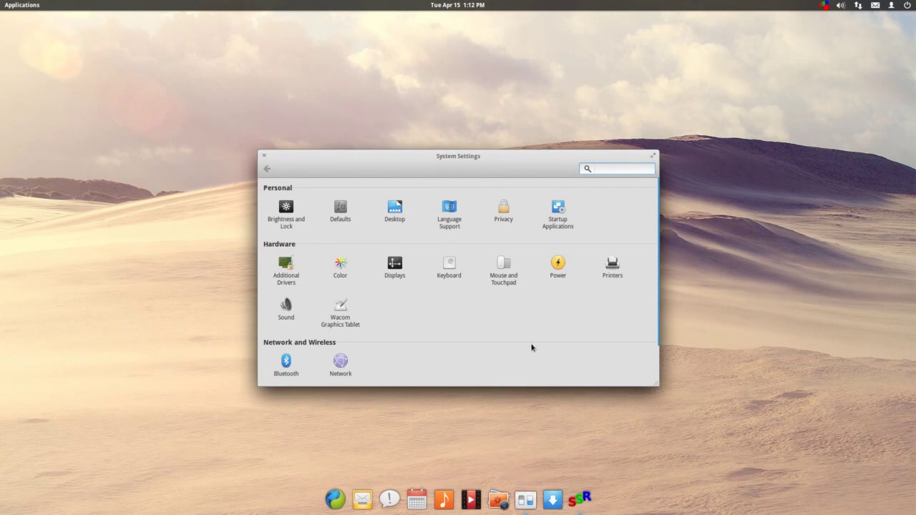
{"action": "scroll", "coordinate": [531, 342], "scroll_direction": "down", "scroll_amount": 2}
{"action": "scroll", "coordinate": [532, 350], "scroll_direction": "up", "scroll_amount": 2}
{"action": "scroll", "coordinate": [583, 335], "scroll_direction": "down", "scroll_amount": 2}
{"action": "scroll", "coordinate": [584, 337], "scroll_direction": "up", "scroll_amount": 2}
{"action": "left_click", "coordinate": [401, 217]}
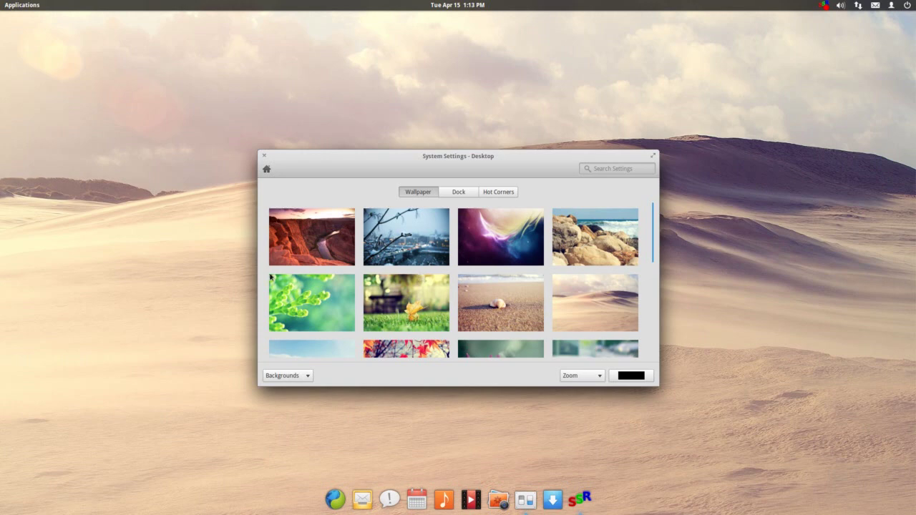
Try the red canyon, purple nebula, starry night and autumn leaves wallpapers on the desktop.
{"action": "left_click", "coordinate": [296, 254]}
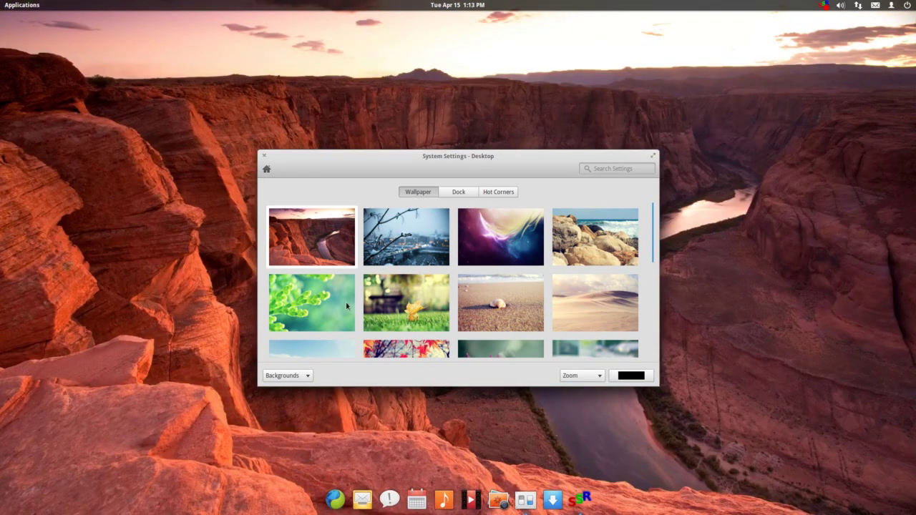
{"action": "left_click", "coordinate": [514, 242]}
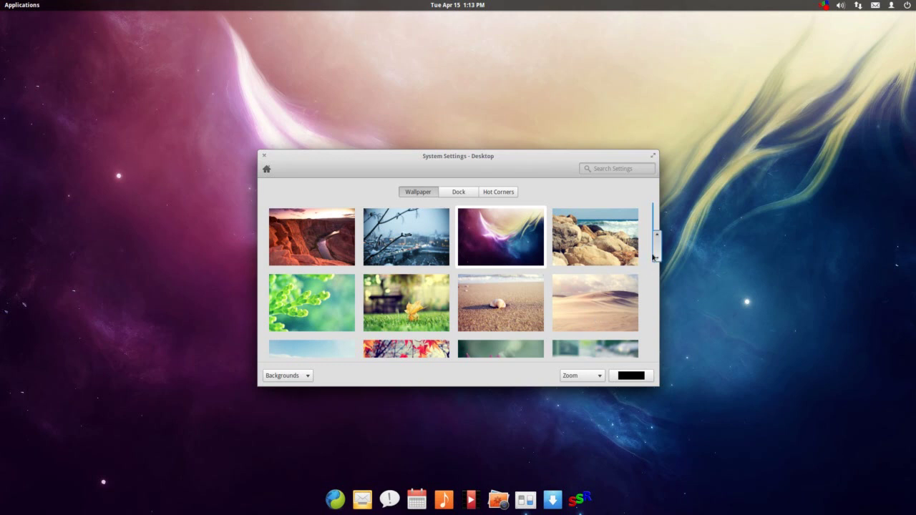
{"action": "left_click_drag", "start_coordinate": [657, 258], "coordinate": [636, 360]}
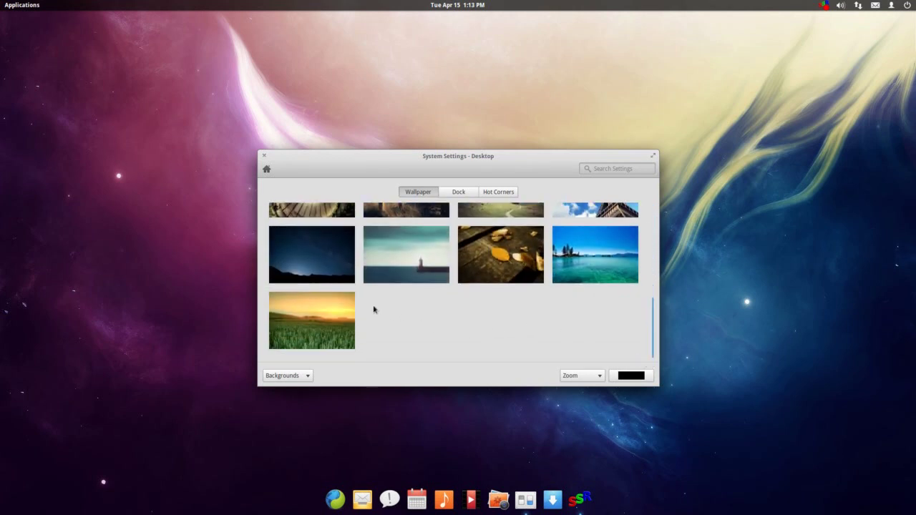
{"action": "left_click", "coordinate": [309, 275]}
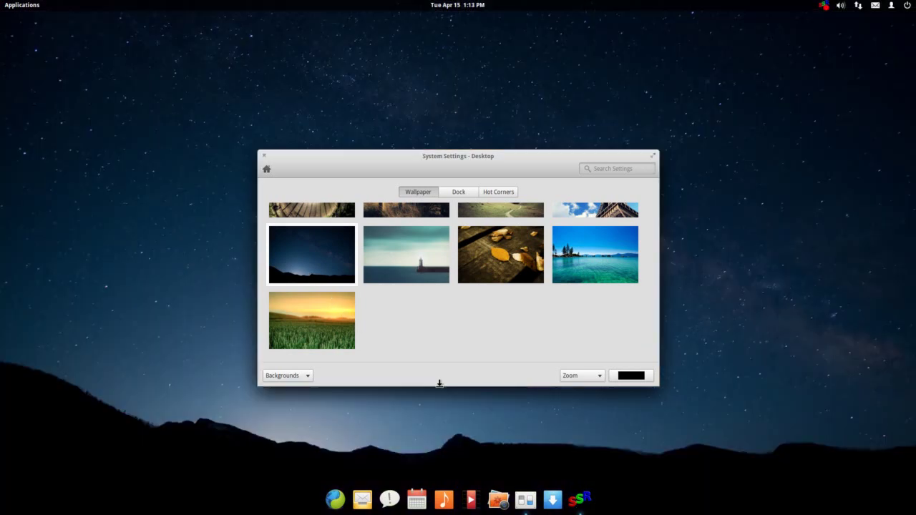
{"action": "left_click", "coordinate": [511, 280]}
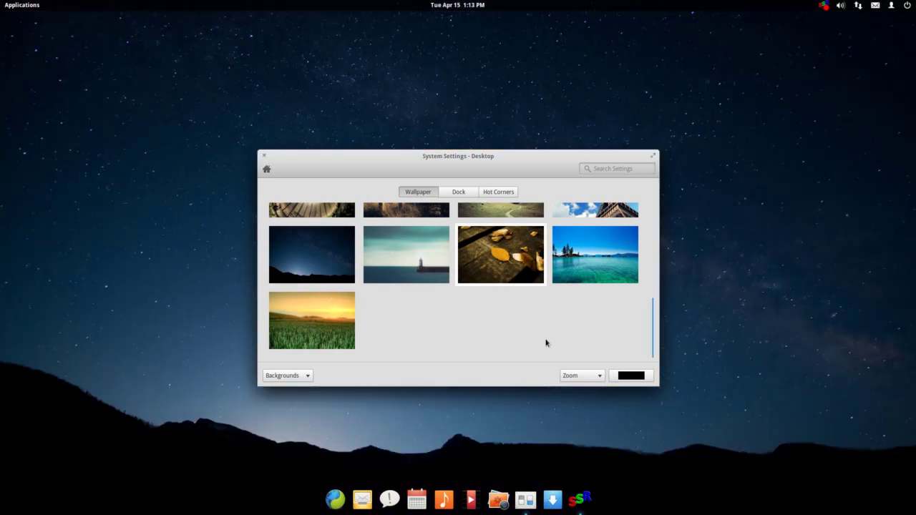
Set the snowy branch with blurred city lights as the desktop wallpaper.
{"action": "scroll", "coordinate": [555, 335], "scroll_direction": "up", "scroll_amount": 10}
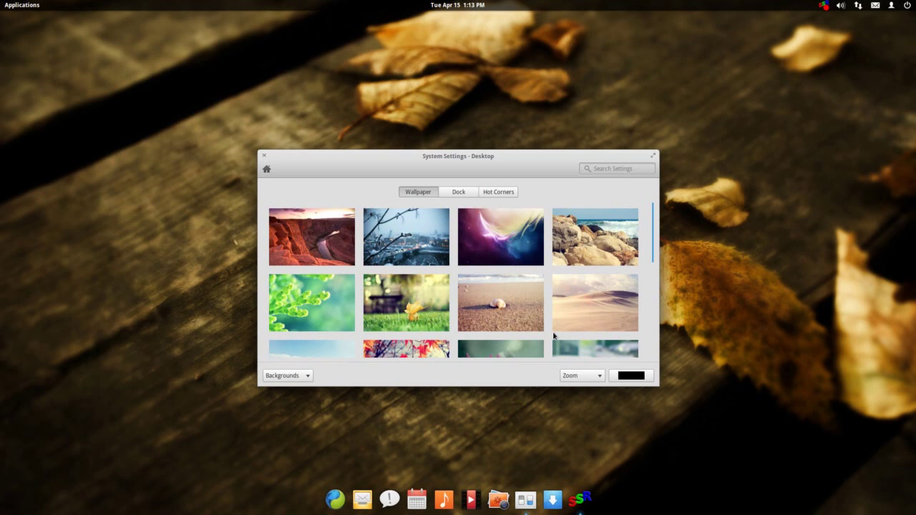
{"action": "left_click", "coordinate": [409, 254]}
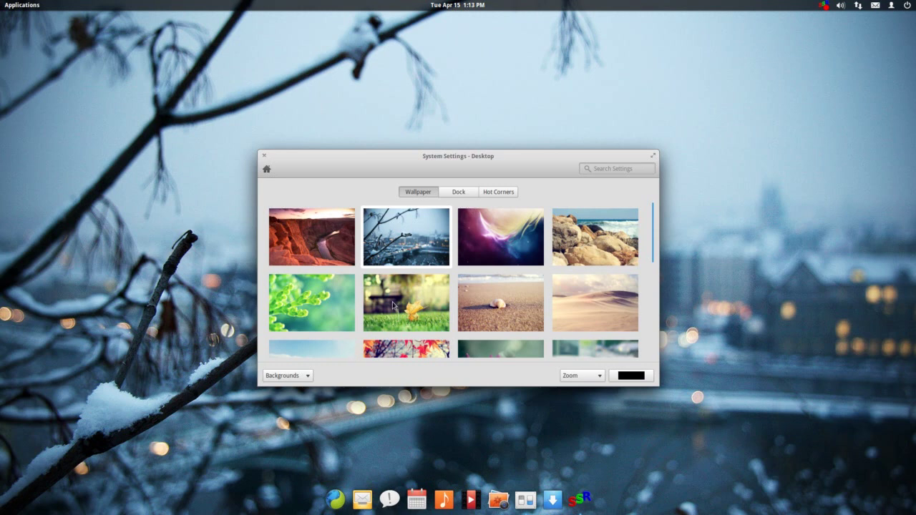
Review the Dock and Hot Corners options of the Desktop settings and return to the settings overview.
{"action": "left_click", "coordinate": [462, 191]}
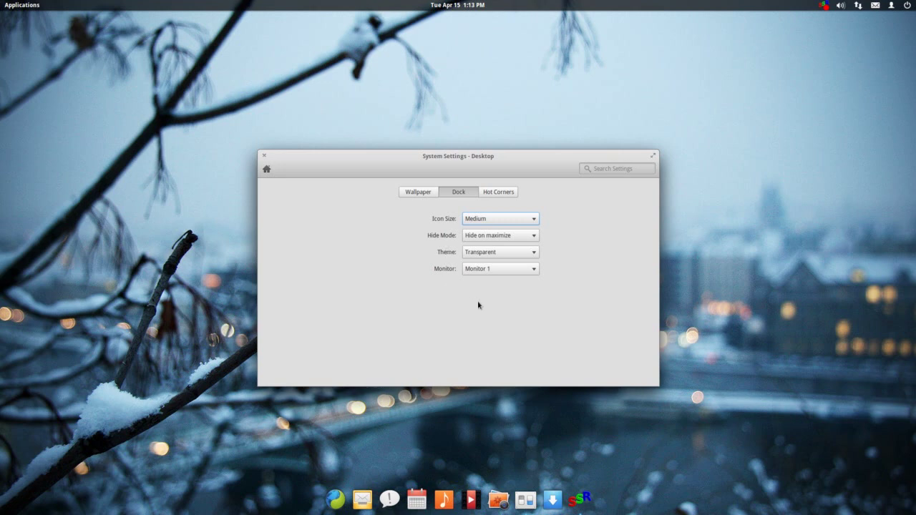
{"action": "left_click", "coordinate": [511, 193]}
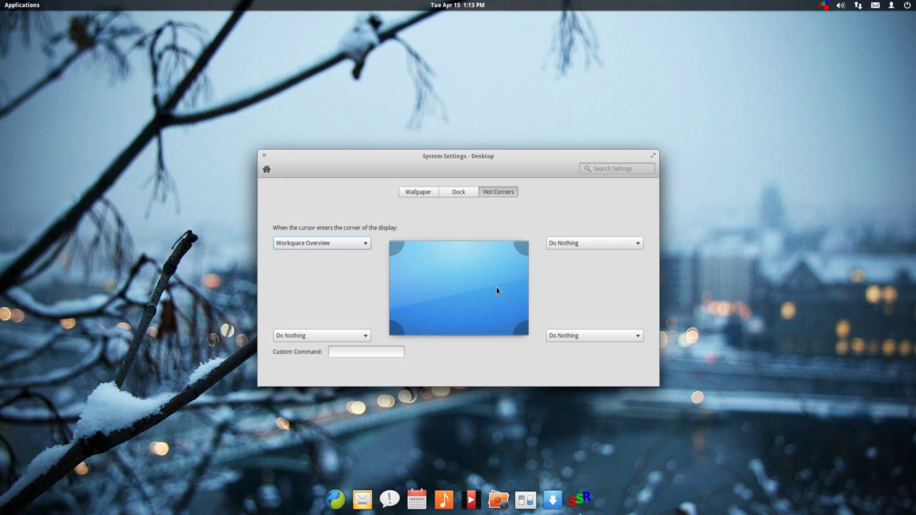
{"action": "left_click", "coordinate": [269, 170]}
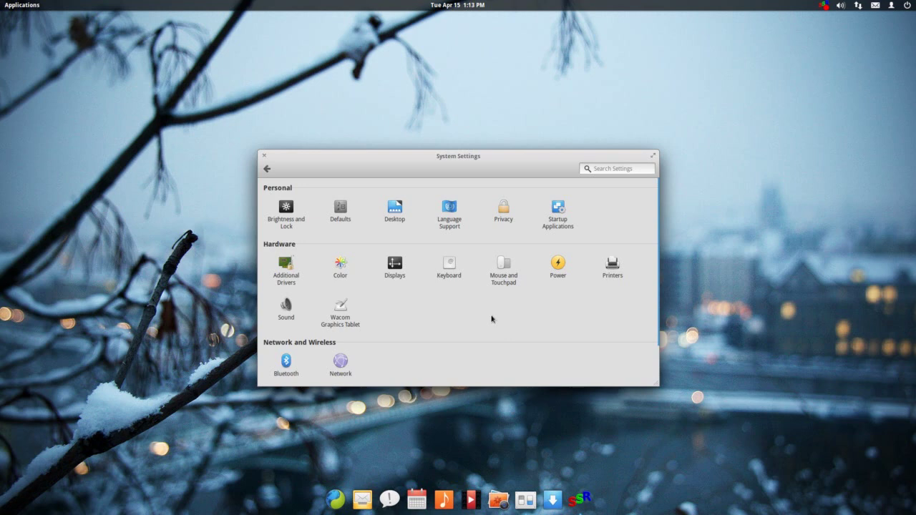
Review the keyboard shortcuts for windows in the Keyboard settings, and close System Settings.
{"action": "left_click", "coordinate": [453, 264]}
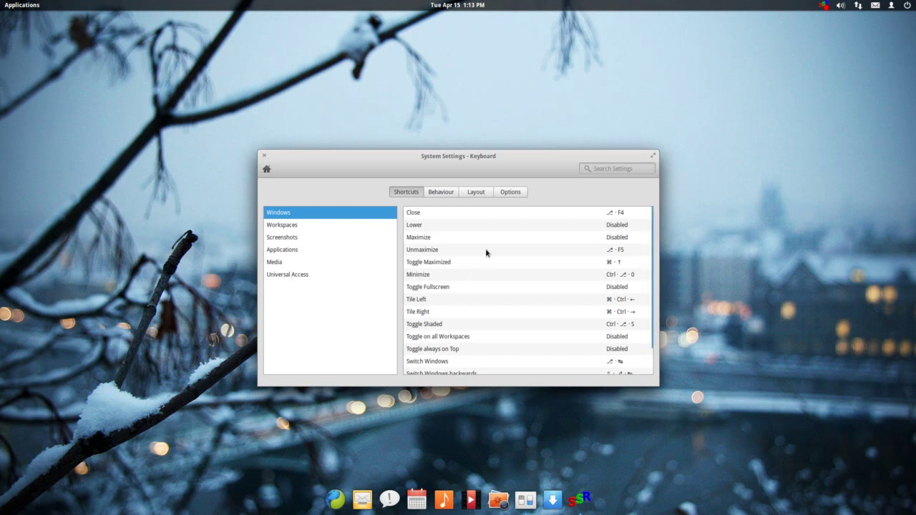
{"action": "scroll", "coordinate": [491, 260], "scroll_direction": "down", "scroll_amount": 1}
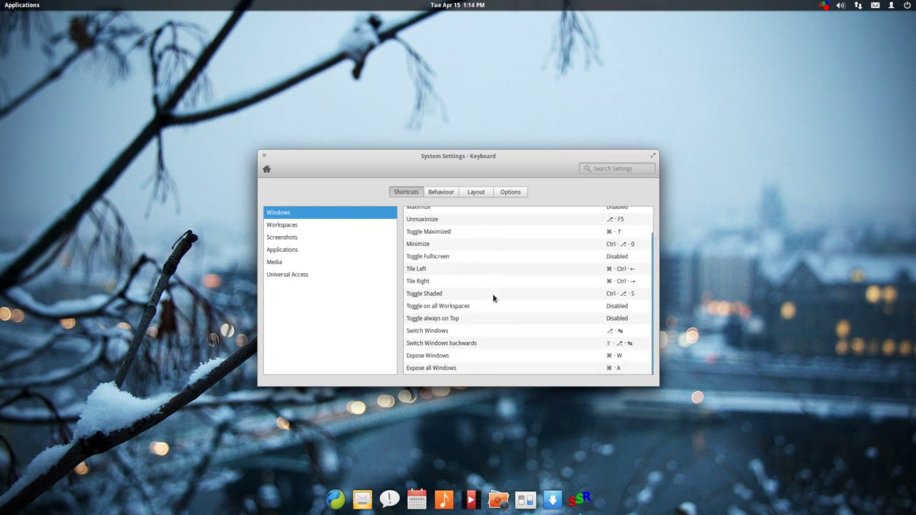
{"action": "scroll", "coordinate": [494, 307], "scroll_direction": "up", "scroll_amount": 1}
{"action": "scroll", "coordinate": [492, 312], "scroll_direction": "up", "scroll_amount": 1}
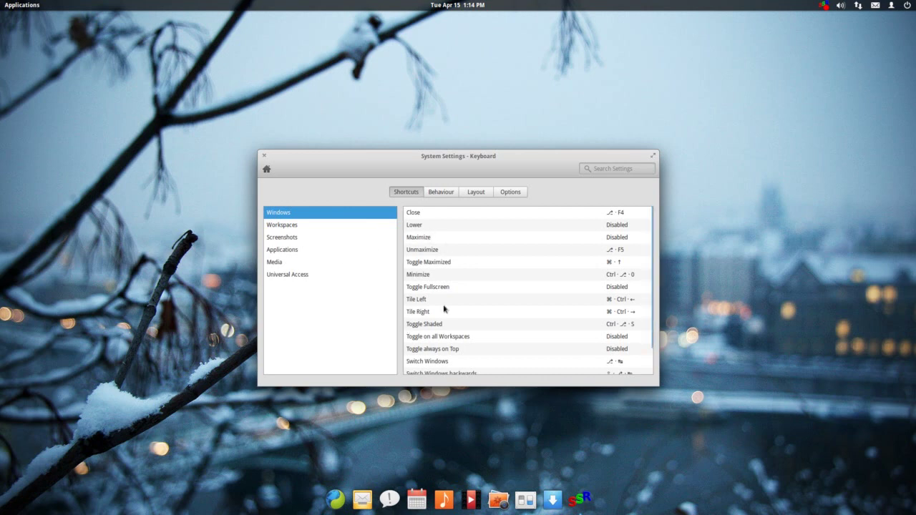
{"action": "left_click", "coordinate": [267, 169]}
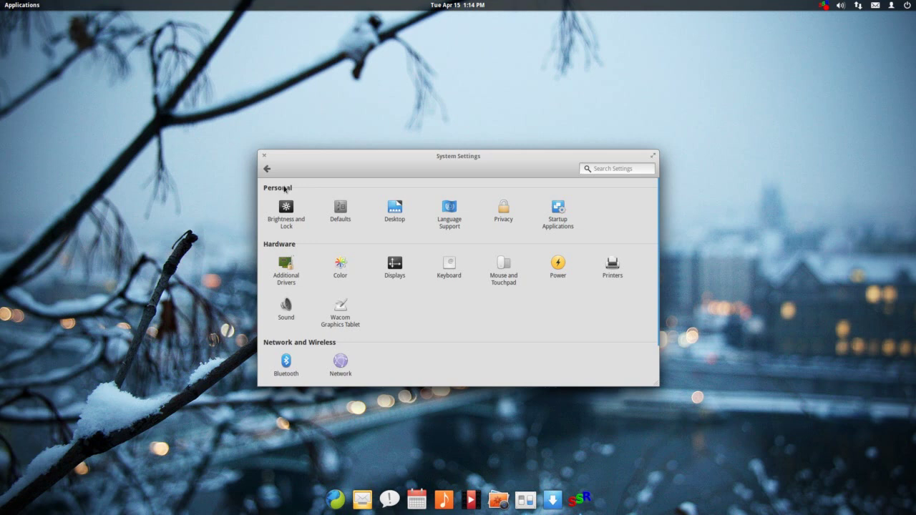
{"action": "left_click", "coordinate": [264, 157]}
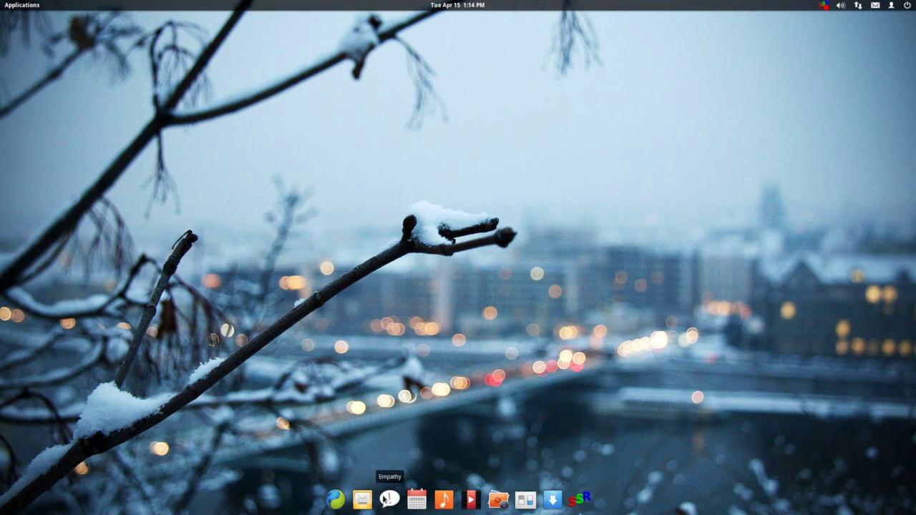
Launch the Calendar, Music and Movie Player applications from the dock.
{"action": "left_click", "coordinate": [411, 501]}
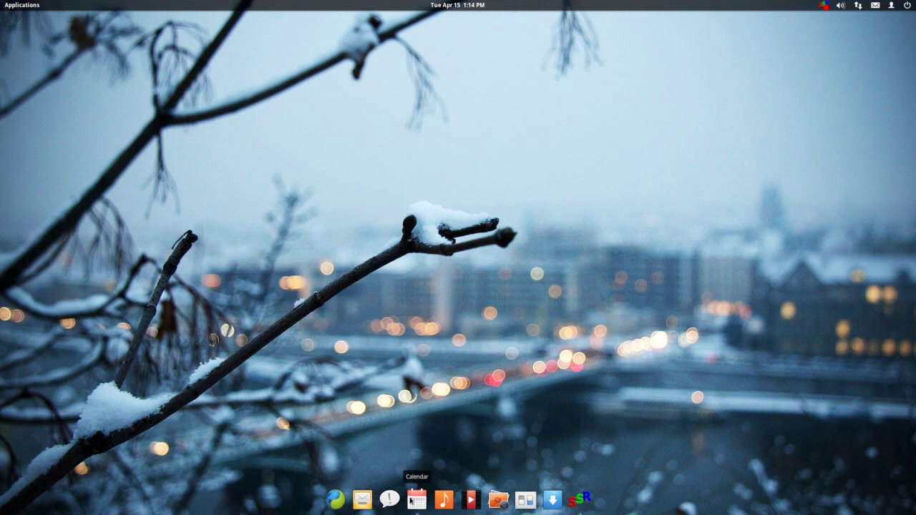
{"action": "left_click", "coordinate": [441, 496]}
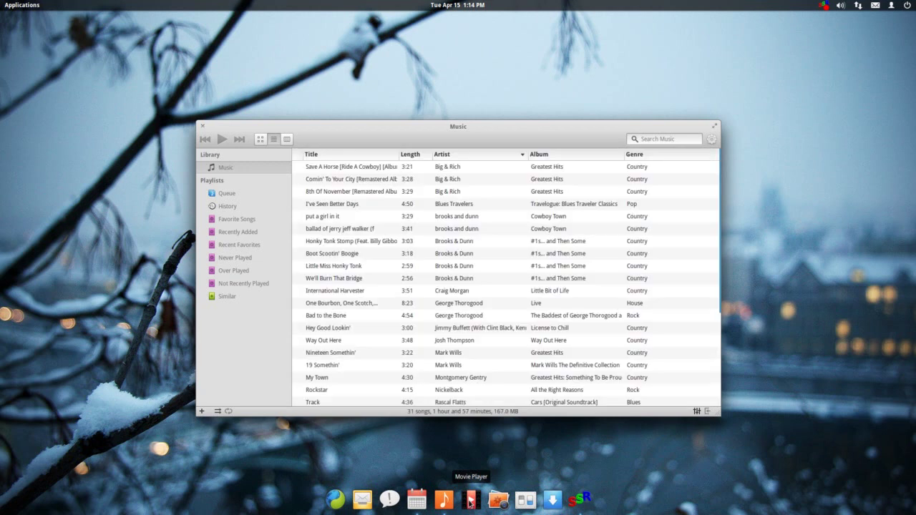
{"action": "left_click", "coordinate": [469, 501]}
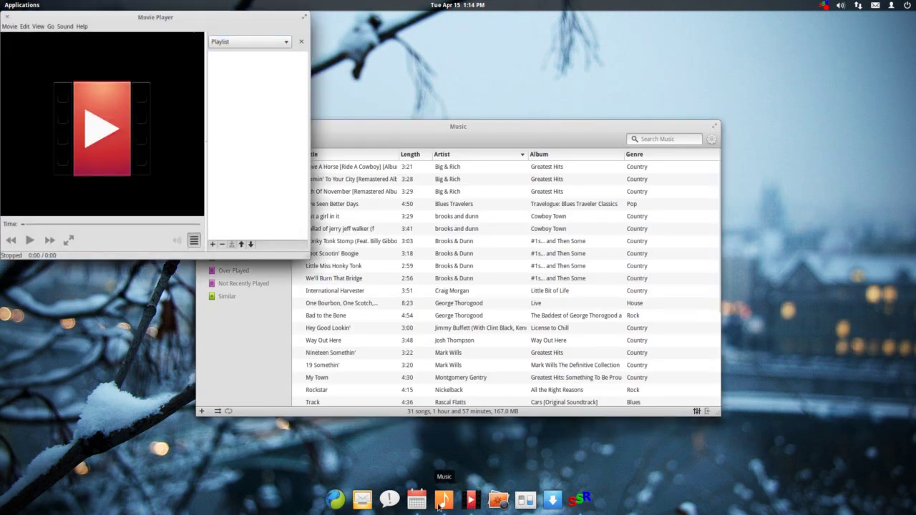
Launch the Shotwell photo manager, and close the Movie Player, Shotwell, Music and Calendar windows.
{"action": "left_click", "coordinate": [497, 501]}
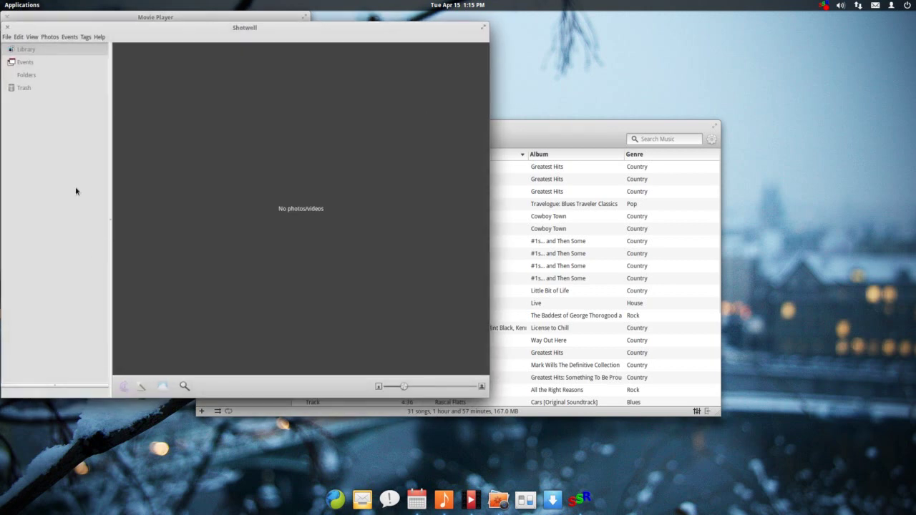
{"action": "left_click", "coordinate": [7, 16]}
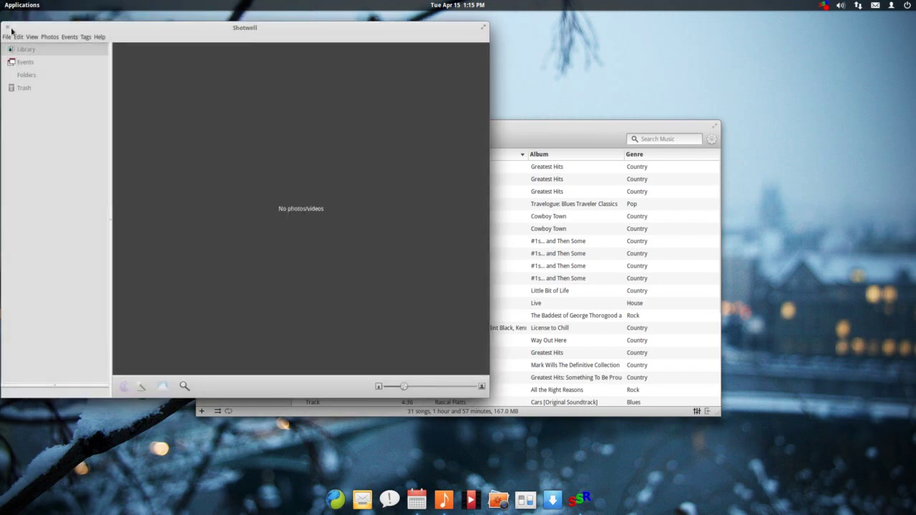
{"action": "left_click", "coordinate": [7, 28]}
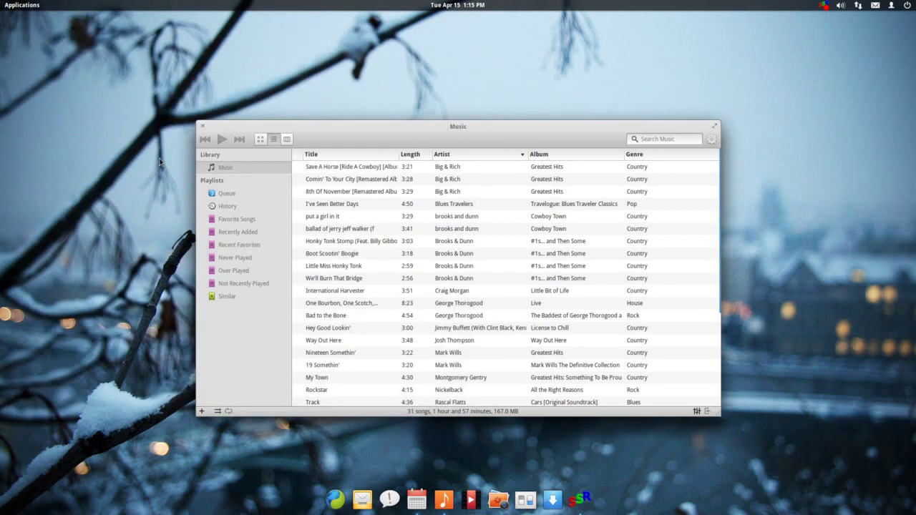
{"action": "left_click", "coordinate": [203, 125]}
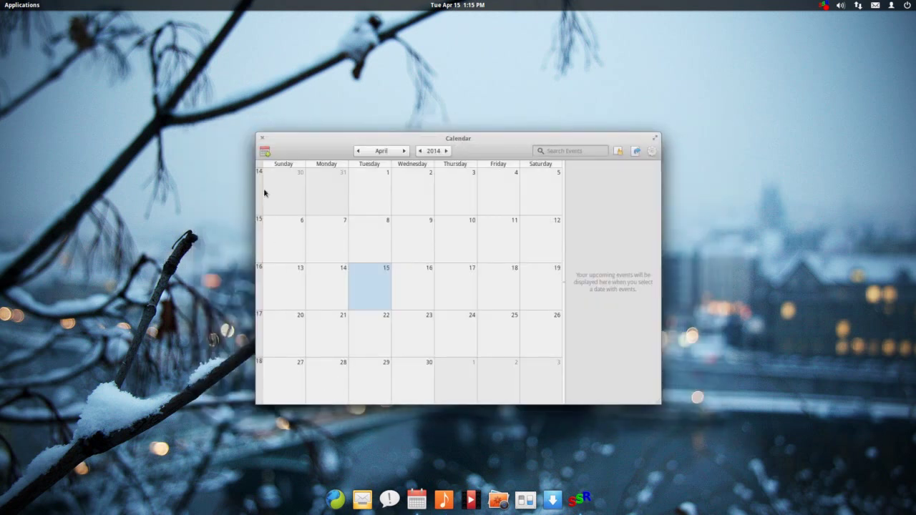
{"action": "left_click", "coordinate": [262, 138]}
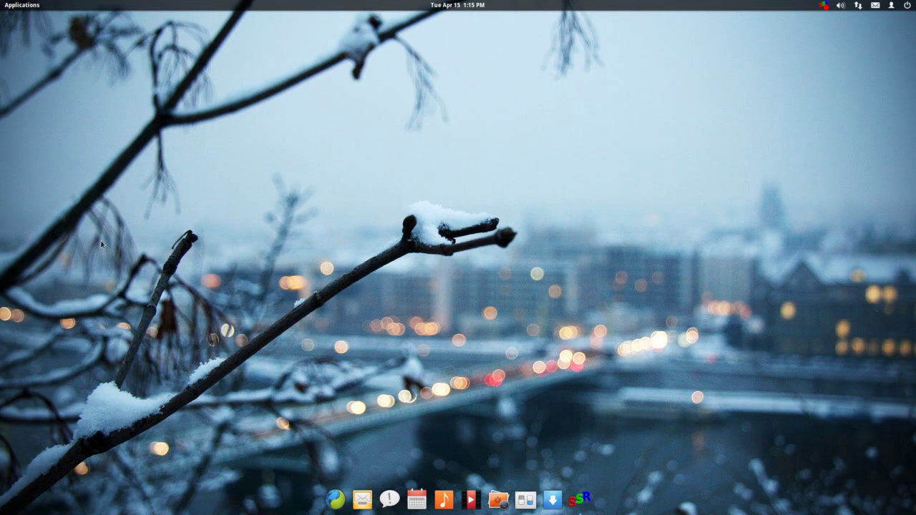
Open the Scratch text editor from the Accessories applications to view its start page, and close it.
{"action": "left_click", "coordinate": [25, 8]}
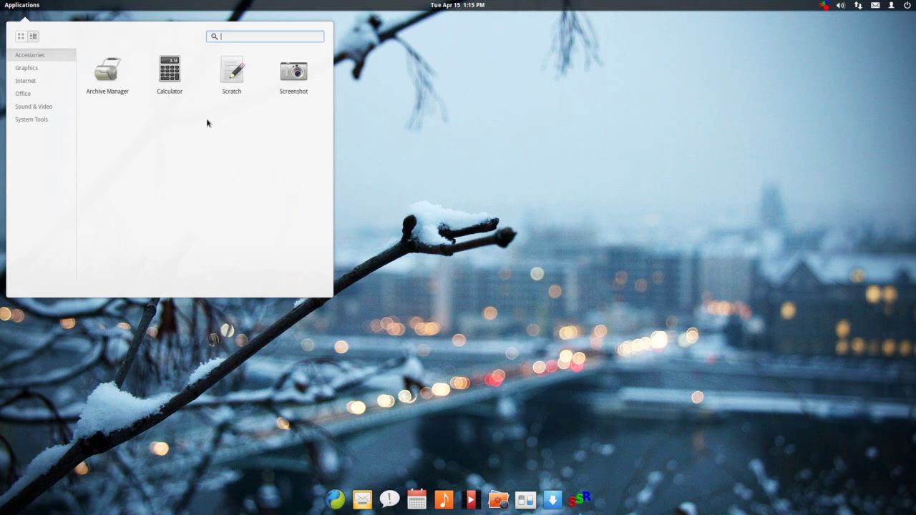
{"action": "left_click", "coordinate": [231, 76]}
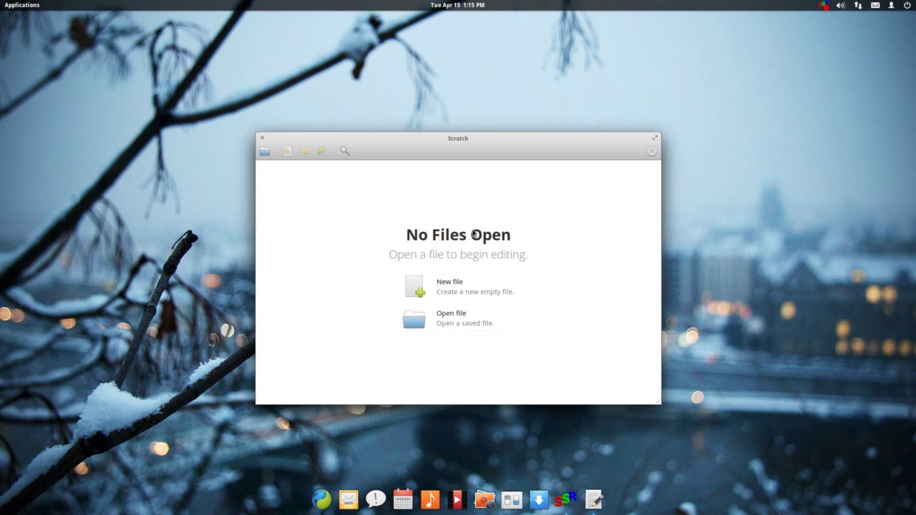
{"action": "left_click", "coordinate": [262, 137]}
Browse the Graphics, Internet and Office categories of the application launcher.
{"action": "left_click", "coordinate": [20, 8]}
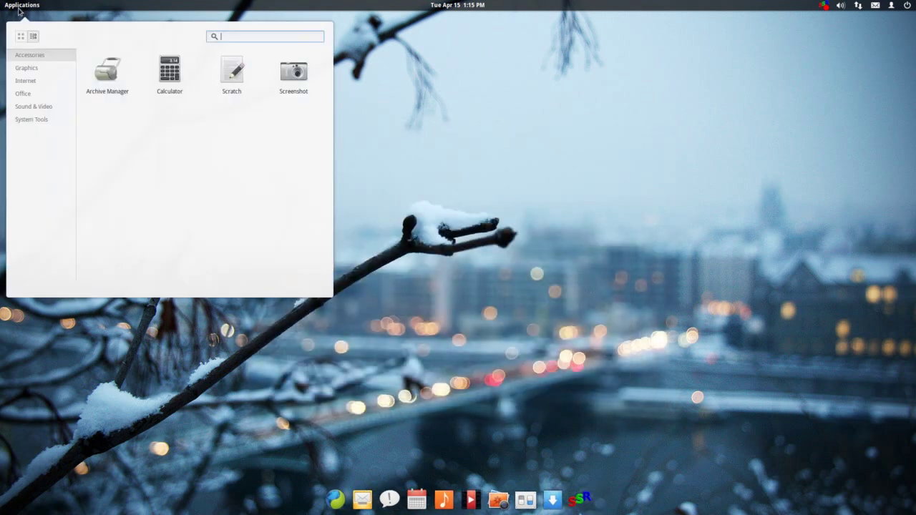
{"action": "left_click", "coordinate": [39, 71]}
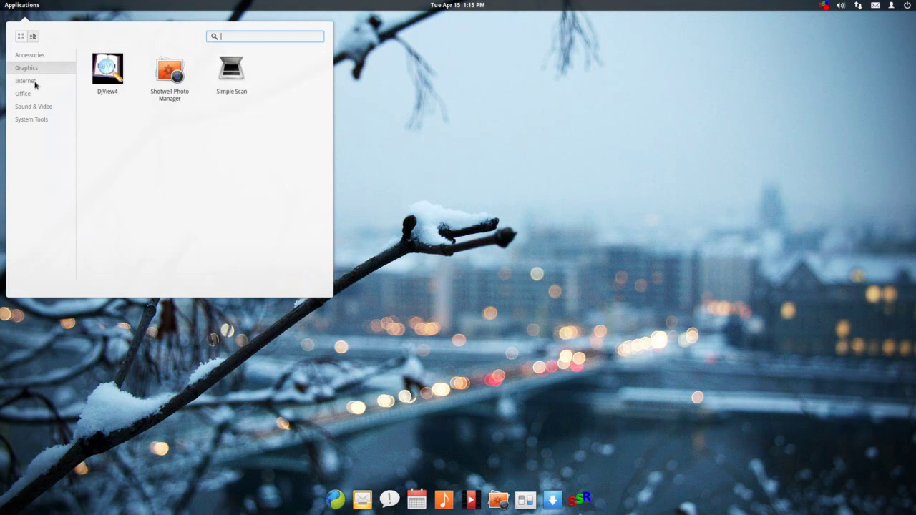
{"action": "left_click", "coordinate": [36, 81]}
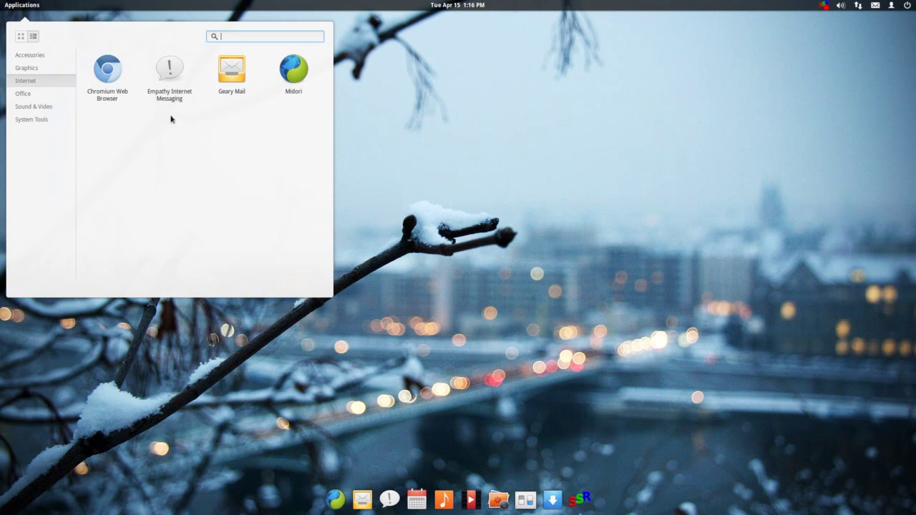
{"action": "left_click", "coordinate": [21, 96]}
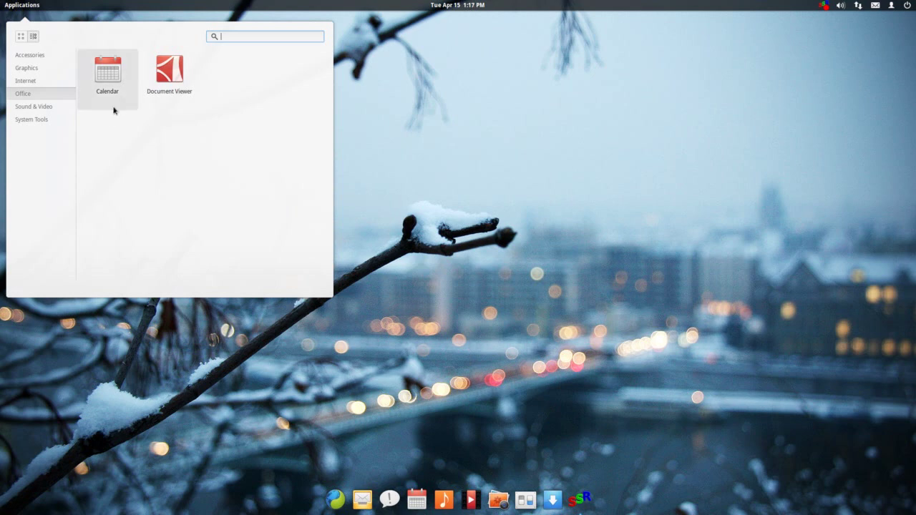
Open Calendar from the Office applications, view the form for adding an event, and close both without creating one.
{"action": "left_click", "coordinate": [117, 72]}
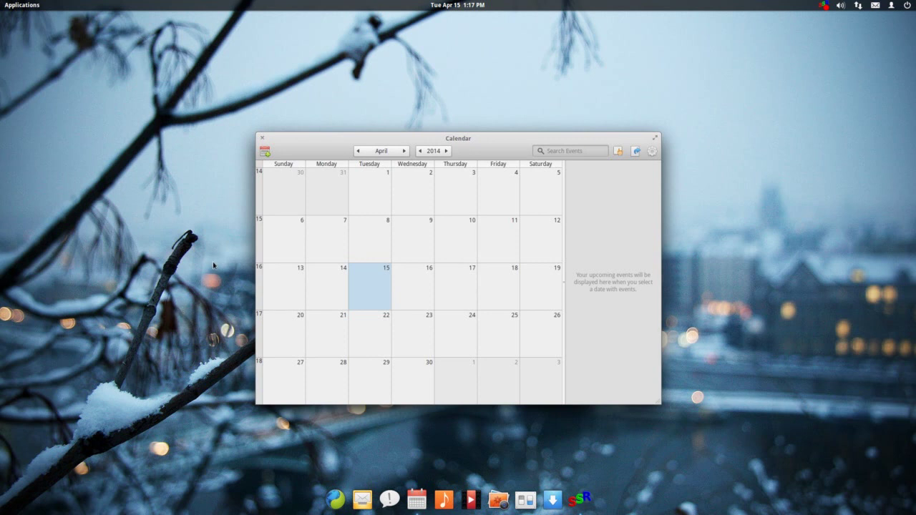
{"action": "left_click", "coordinate": [265, 151]}
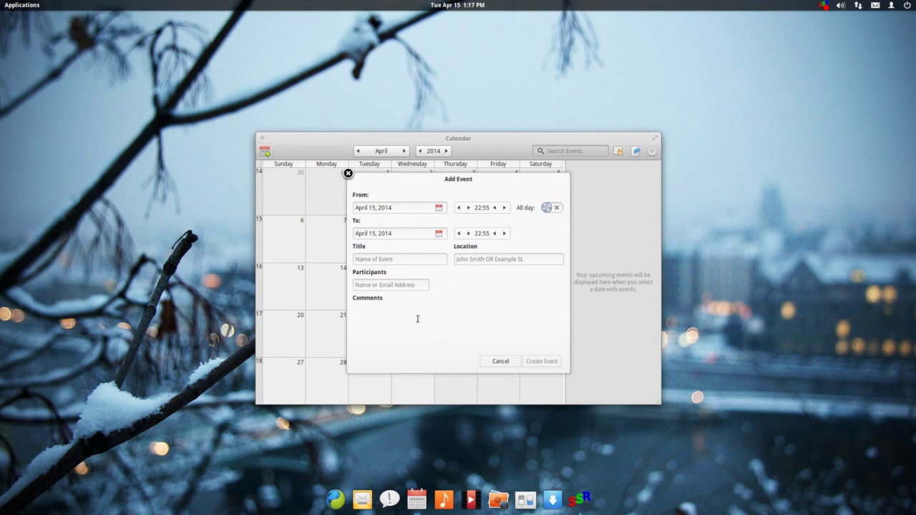
{"action": "left_click", "coordinate": [347, 174]}
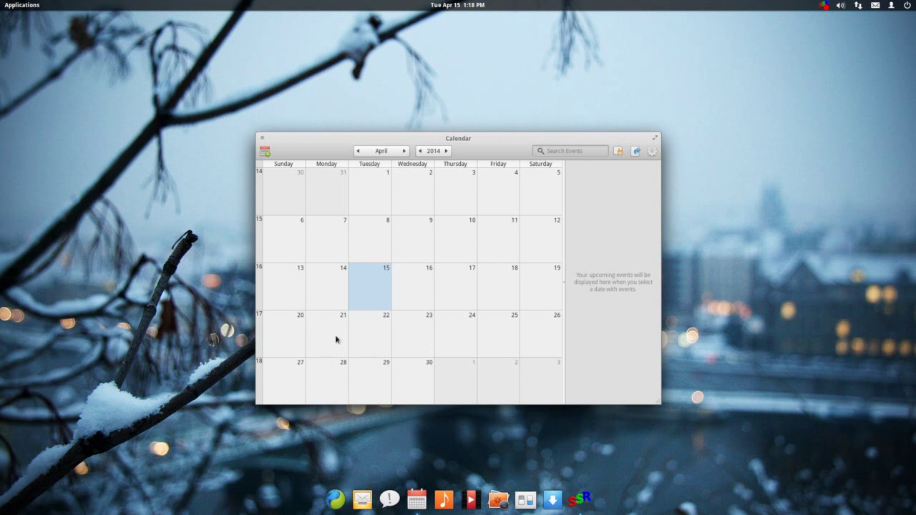
{"action": "left_click", "coordinate": [261, 139]}
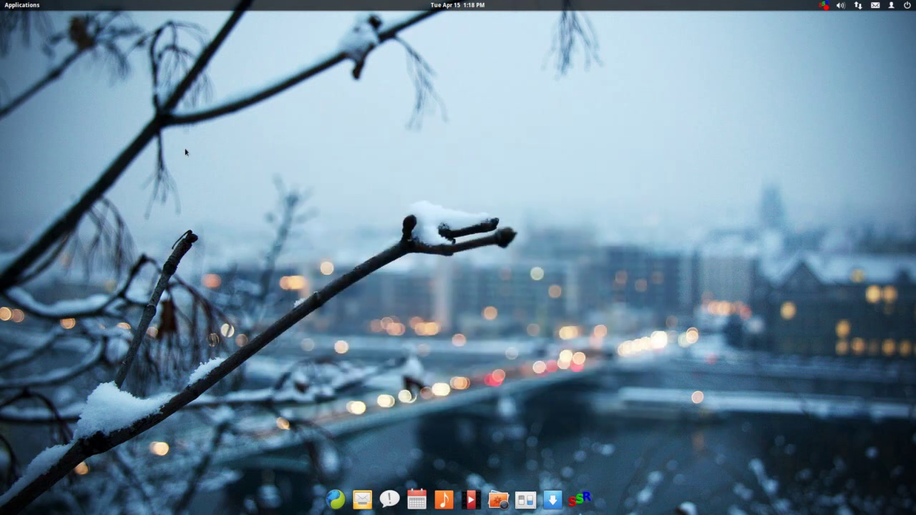
Launch Movie Player from the Sound & Video applications.
{"action": "left_click", "coordinate": [38, 7]}
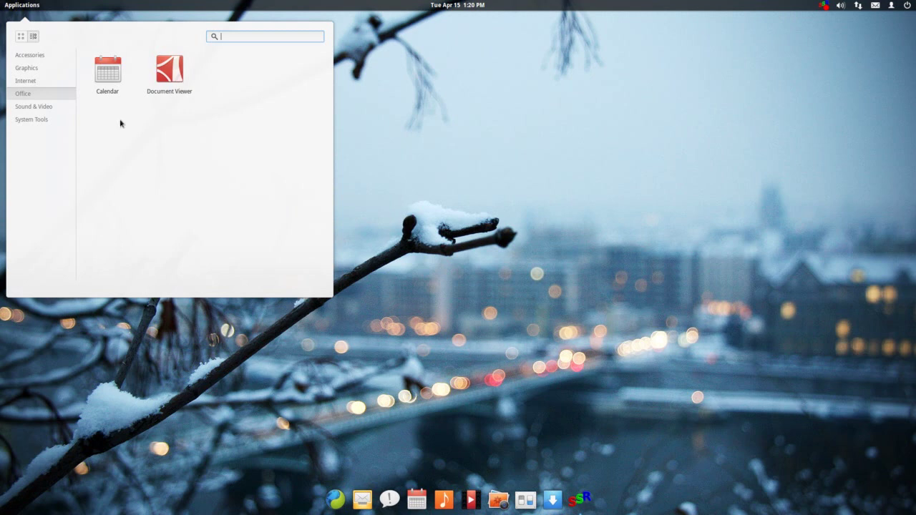
{"action": "left_click", "coordinate": [45, 106]}
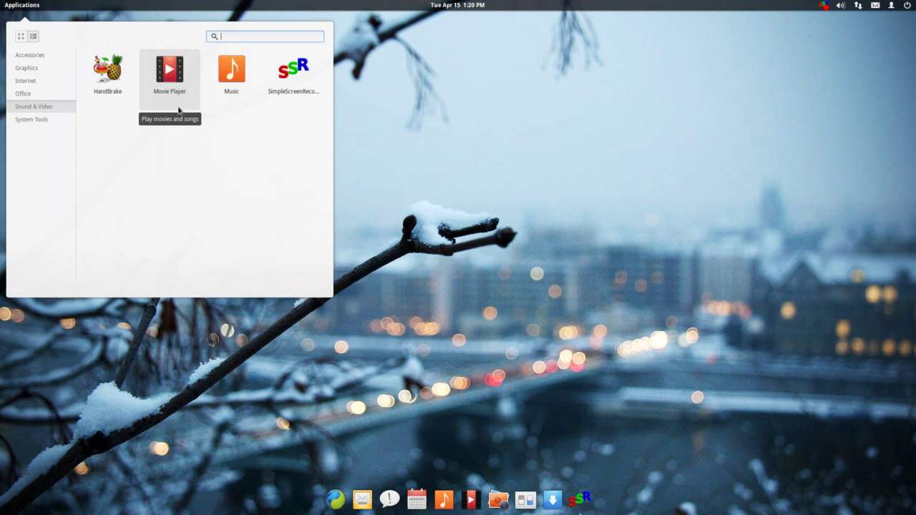
{"action": "left_click", "coordinate": [169, 80]}
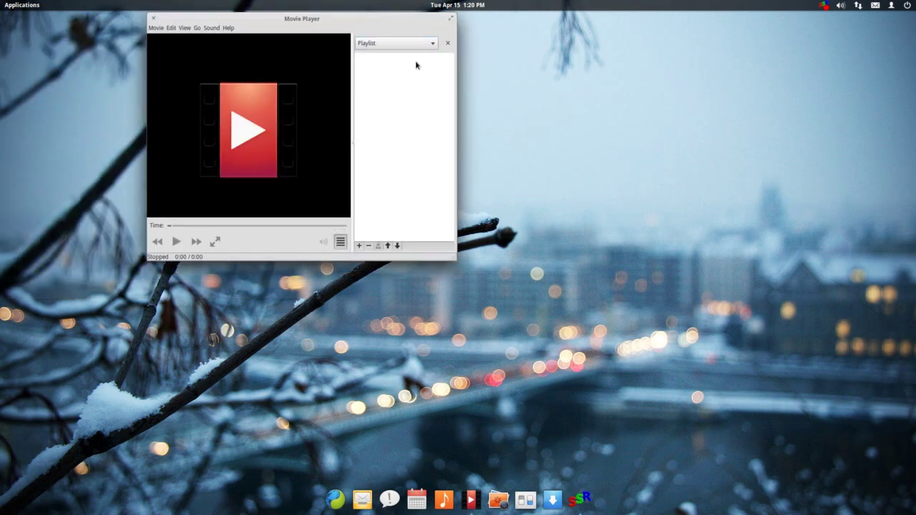
Look through the Movie, Edit, View, Go, Sound and Help commands of Movie Player, and close it.
{"action": "left_click", "coordinate": [157, 29]}
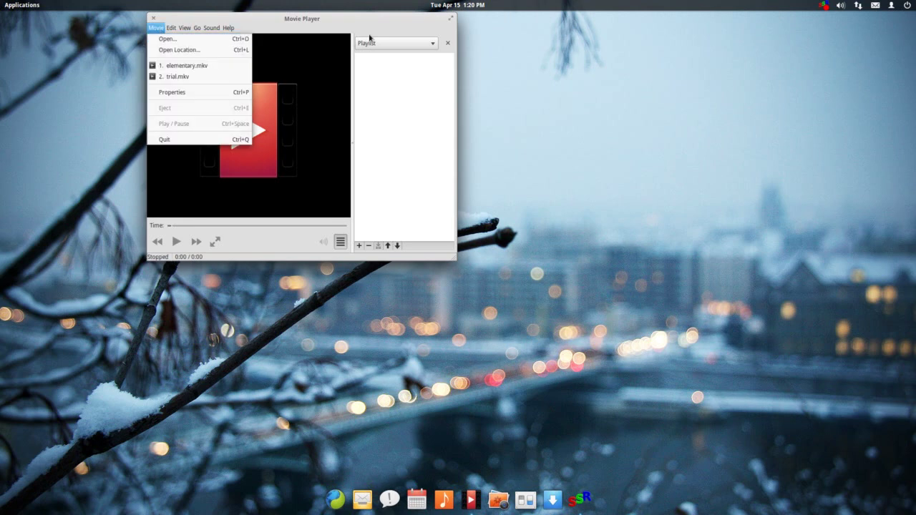
{"action": "left_click", "coordinate": [212, 28]}
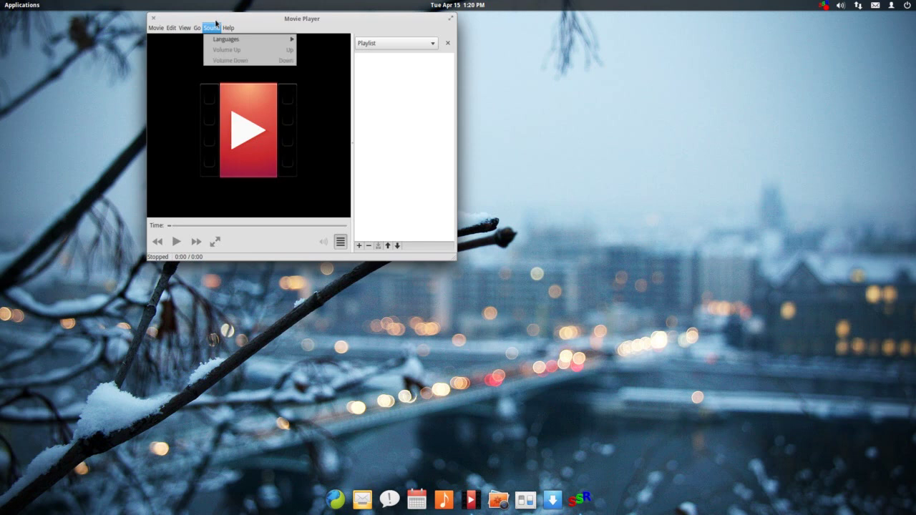
{"action": "left_click", "coordinate": [171, 27]}
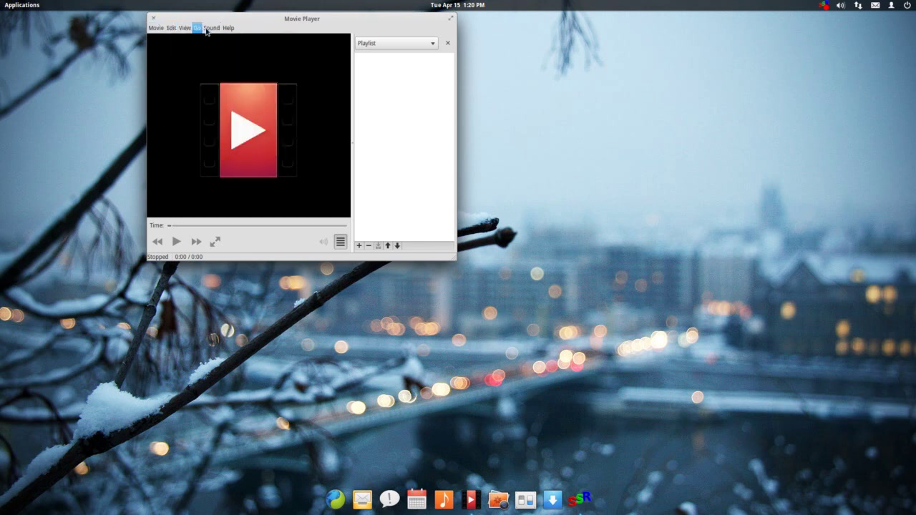
{"action": "left_click", "coordinate": [196, 27]}
{"action": "left_click", "coordinate": [228, 28]}
{"action": "left_click", "coordinate": [171, 27]}
{"action": "left_click", "coordinate": [171, 27]}
{"action": "left_click", "coordinate": [226, 28]}
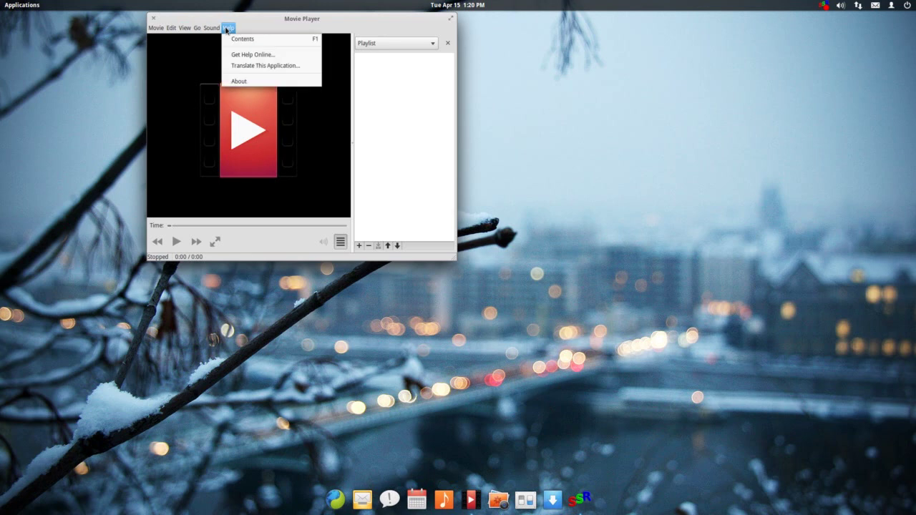
{"action": "left_click", "coordinate": [184, 27]}
{"action": "left_click", "coordinate": [154, 20]}
{"action": "left_click", "coordinate": [154, 20]}
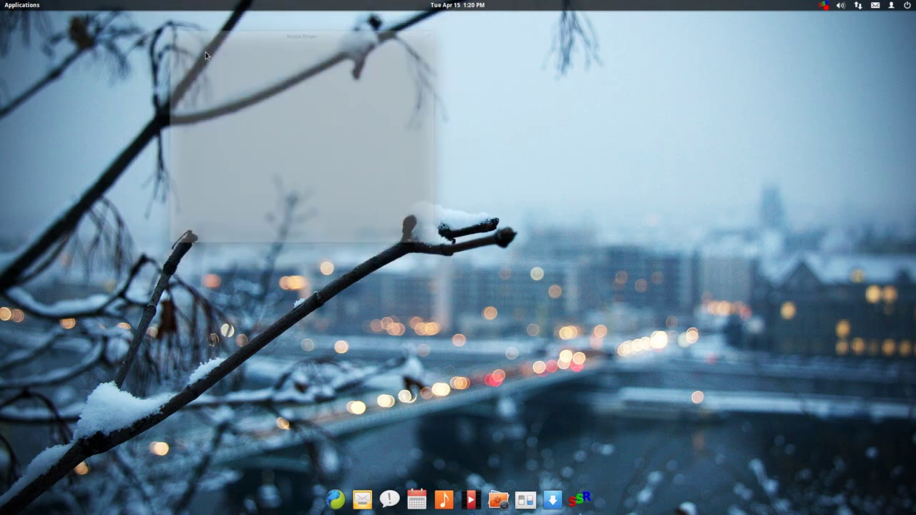
Open Music from the Sound & Video applications, look through the song library and the Similar playlist, and close it.
{"action": "left_click", "coordinate": [22, 8]}
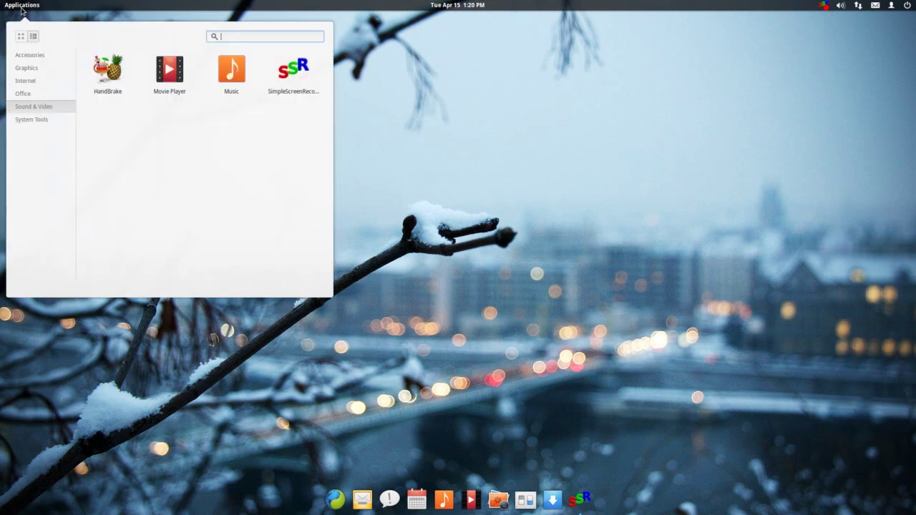
{"action": "left_click", "coordinate": [231, 81]}
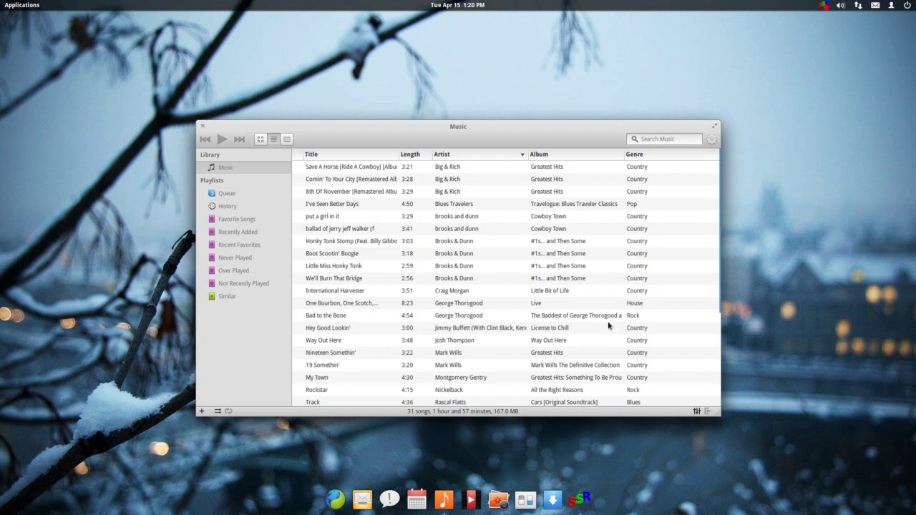
{"action": "scroll", "coordinate": [610, 327], "scroll_direction": "down", "scroll_amount": 4}
{"action": "scroll", "coordinate": [612, 327], "scroll_direction": "up", "scroll_amount": 4}
{"action": "left_click", "coordinate": [328, 170]}
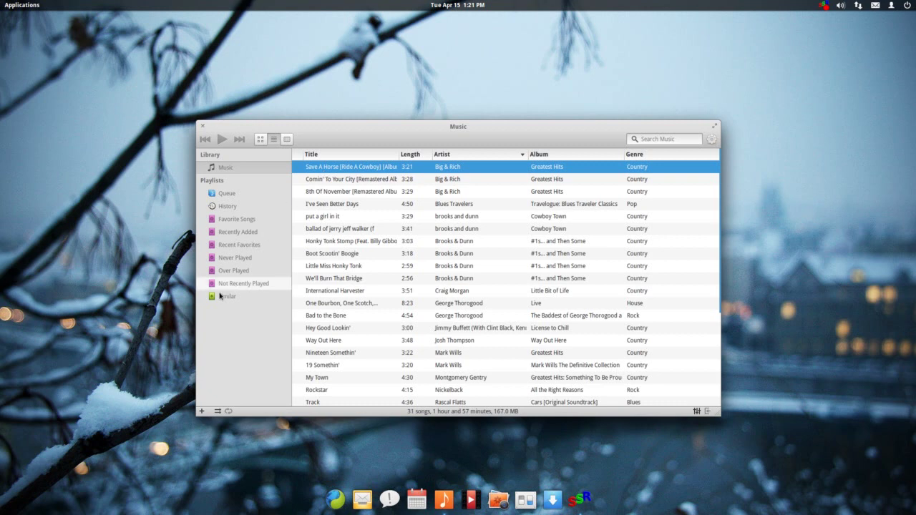
{"action": "left_click", "coordinate": [223, 296]}
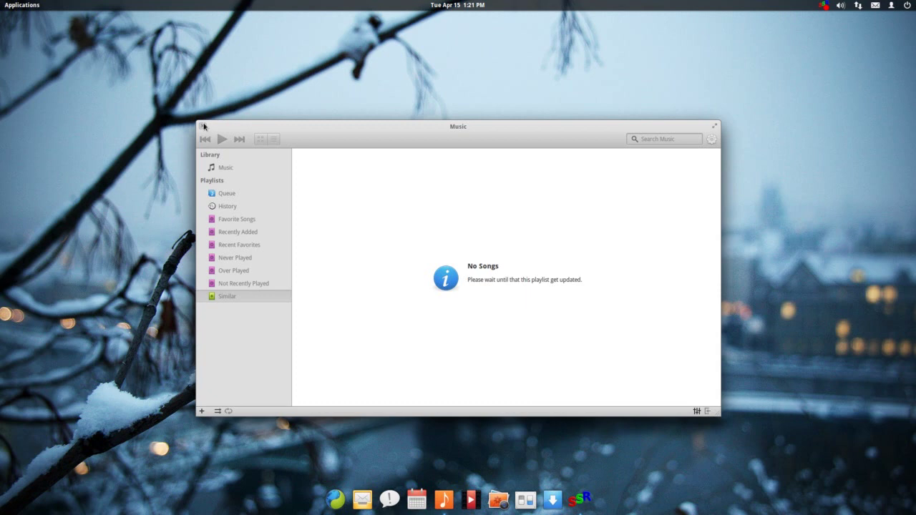
{"action": "left_click", "coordinate": [203, 126]}
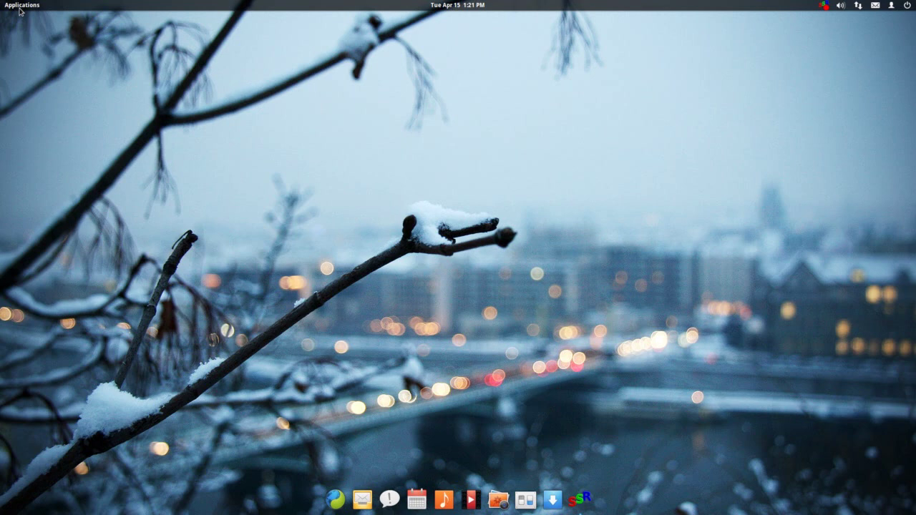
Open Software Center from the System Tools applications to view its home page, and close it.
{"action": "left_click", "coordinate": [21, 6]}
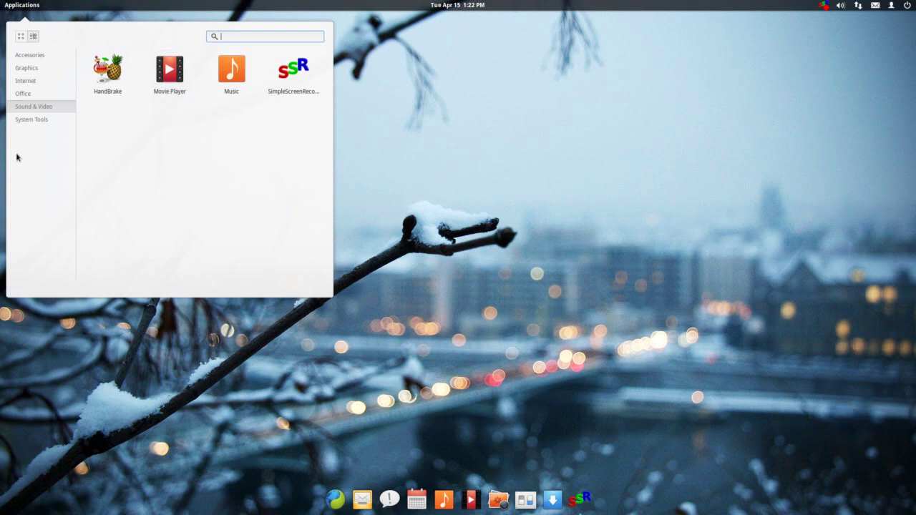
{"action": "left_click", "coordinate": [33, 122]}
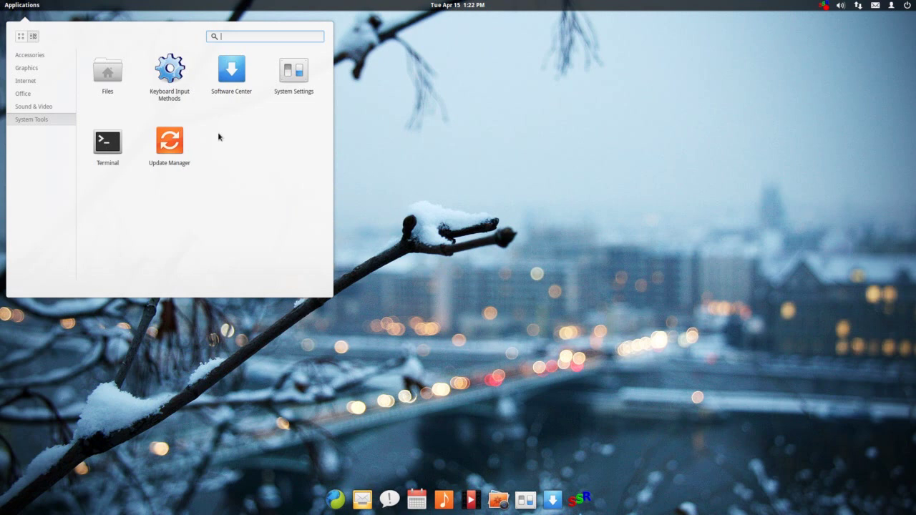
{"action": "left_click", "coordinate": [250, 83]}
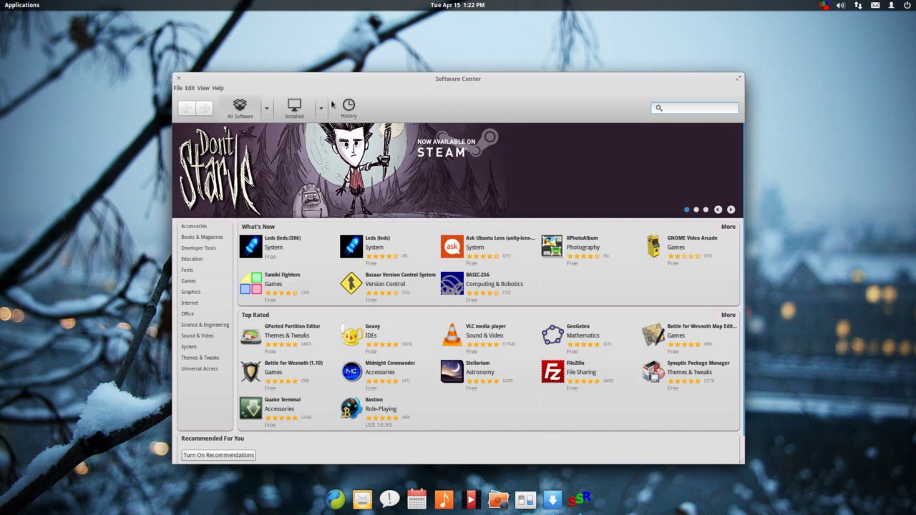
{"action": "left_click", "coordinate": [179, 78]}
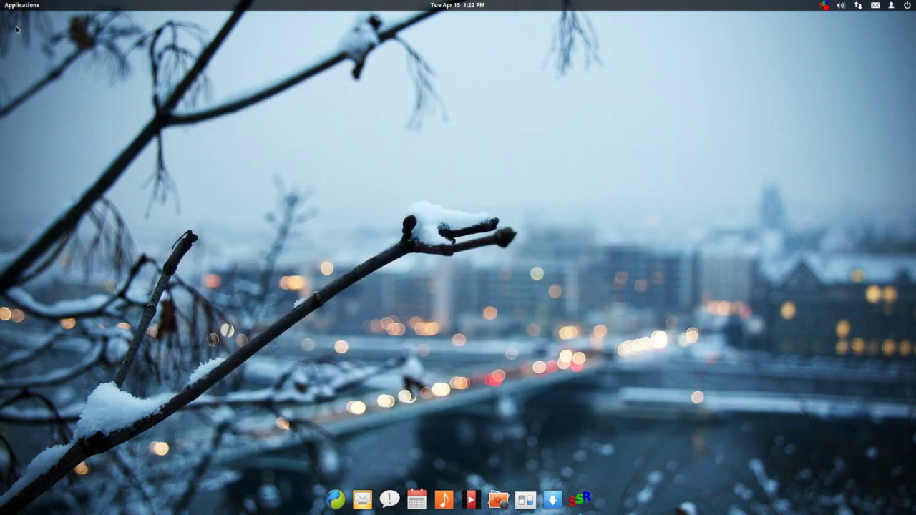
Reopen Software Center to look over the What's New and Top Rated software, and close it again.
{"action": "left_click", "coordinate": [20, 8]}
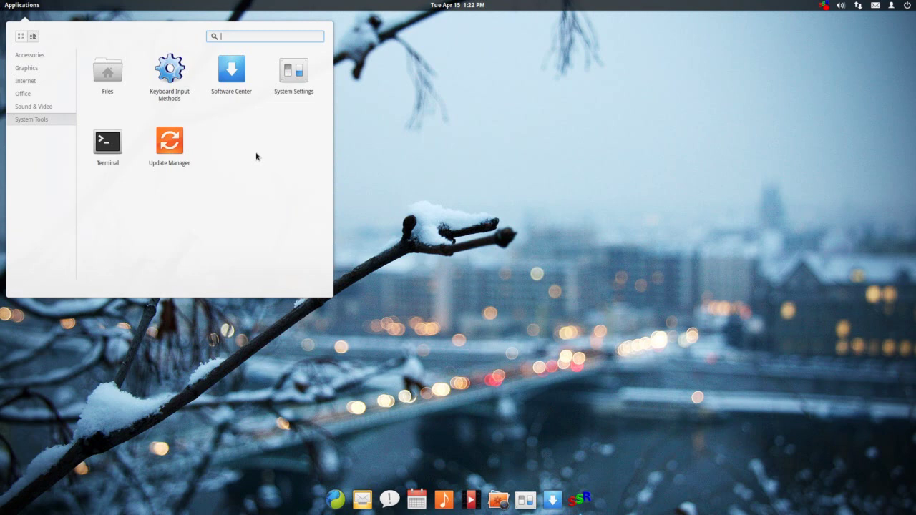
{"action": "left_click", "coordinate": [232, 71]}
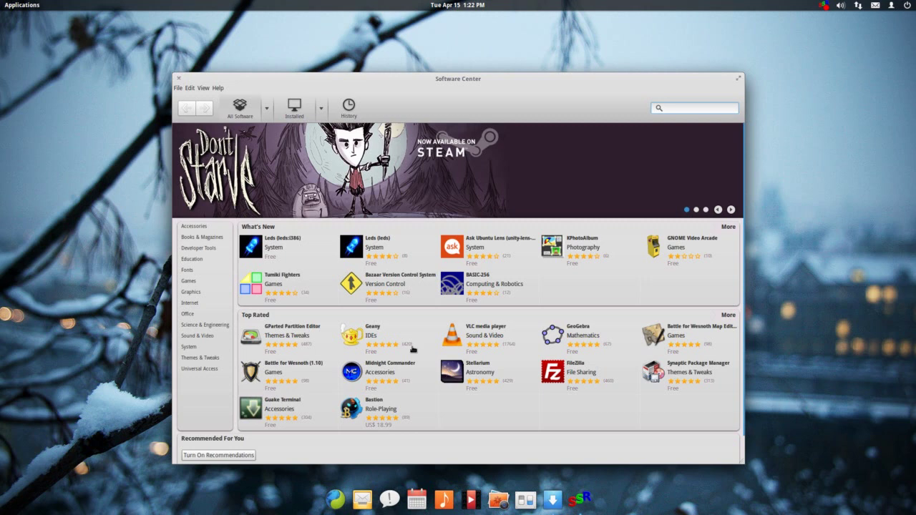
{"action": "left_click", "coordinate": [179, 78]}
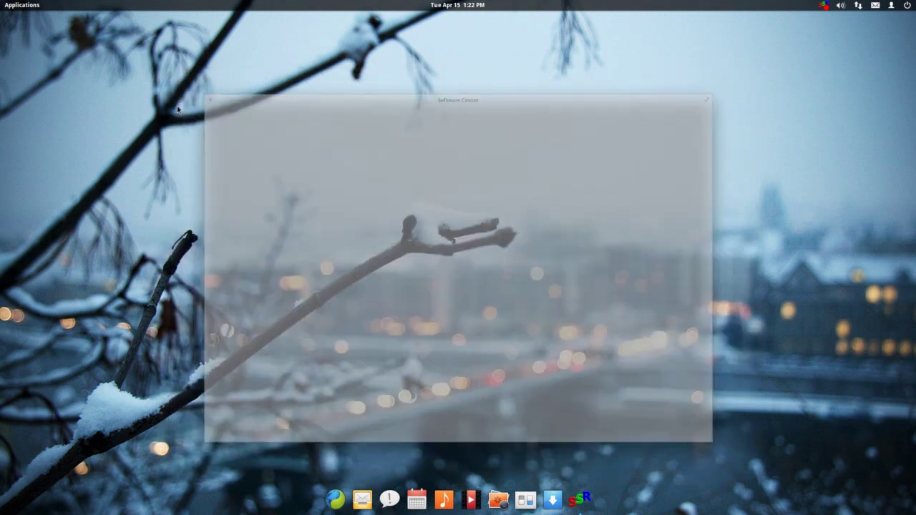
Open Files from the System Tools applications and move its window to the middle of the desktop.
{"action": "left_click", "coordinate": [28, 11]}
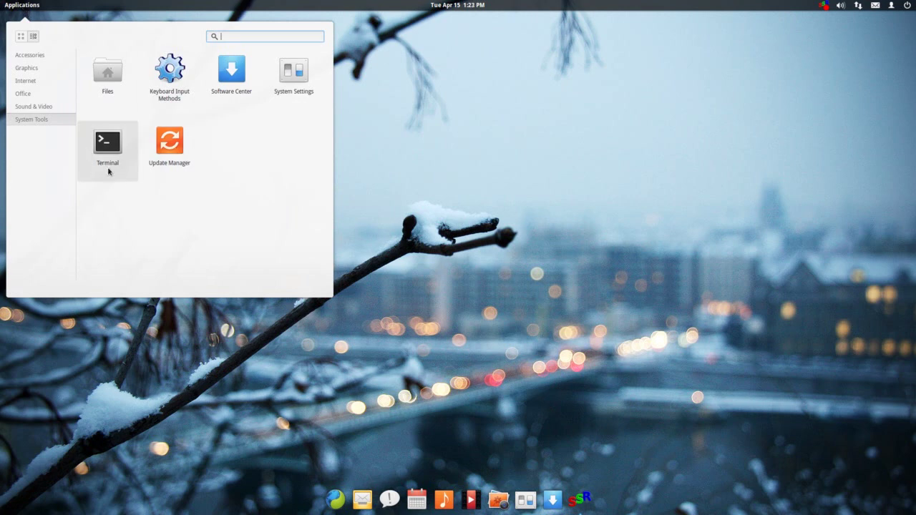
{"action": "left_click", "coordinate": [106, 78]}
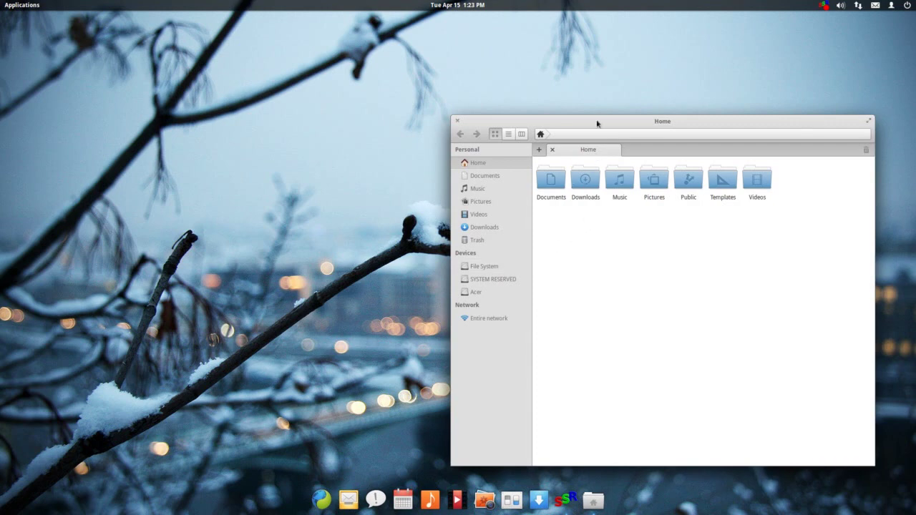
{"action": "left_click_drag", "start_coordinate": [598, 121], "coordinate": [360, 109]}
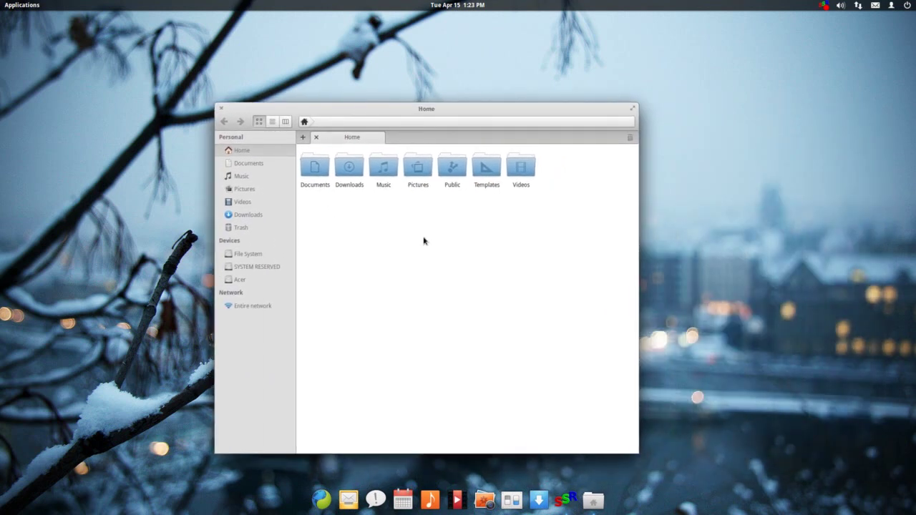
Compare the icon, list and column views of the Home folder, finishing in column view.
{"action": "left_click", "coordinate": [272, 122]}
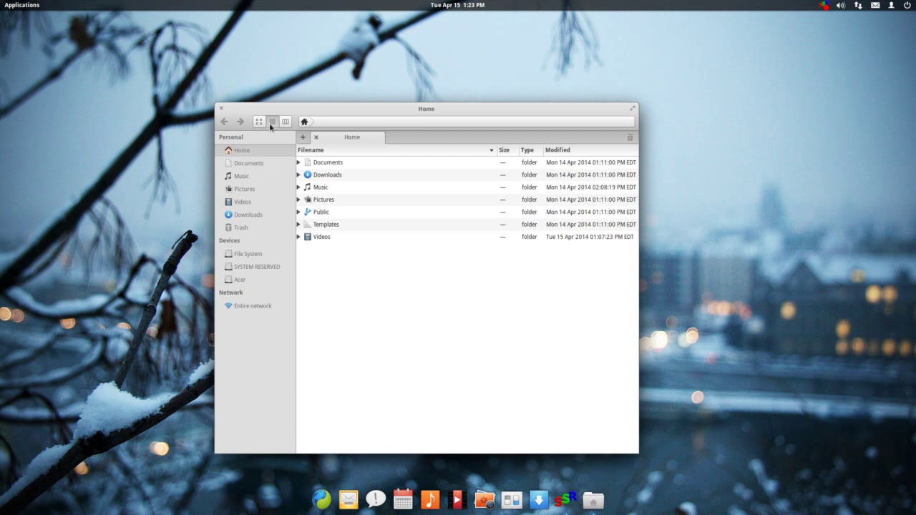
{"action": "left_click", "coordinate": [285, 123]}
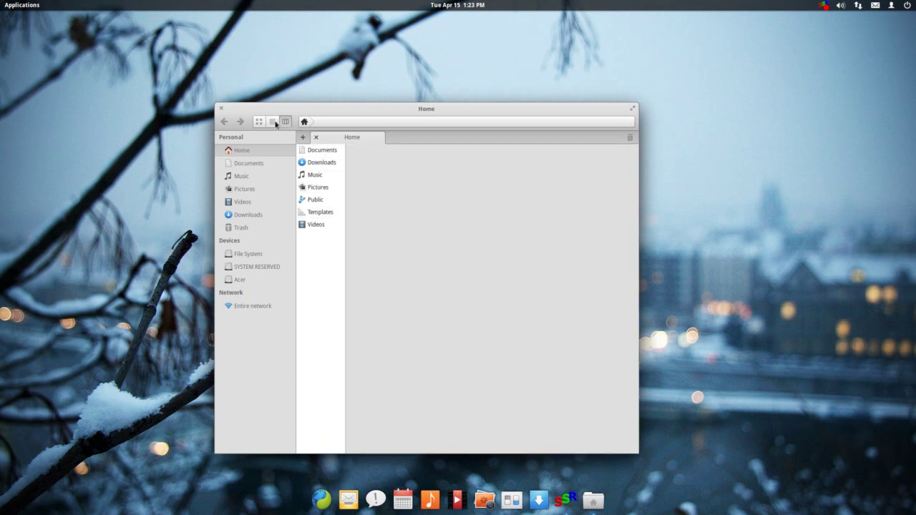
{"action": "left_click", "coordinate": [273, 124]}
{"action": "left_click", "coordinate": [261, 123]}
{"action": "left_click", "coordinate": [271, 123]}
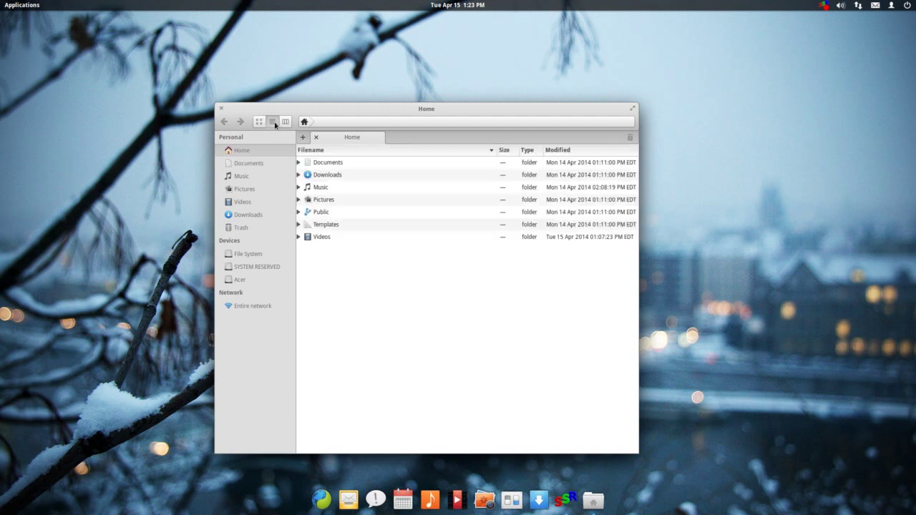
{"action": "left_click", "coordinate": [285, 123]}
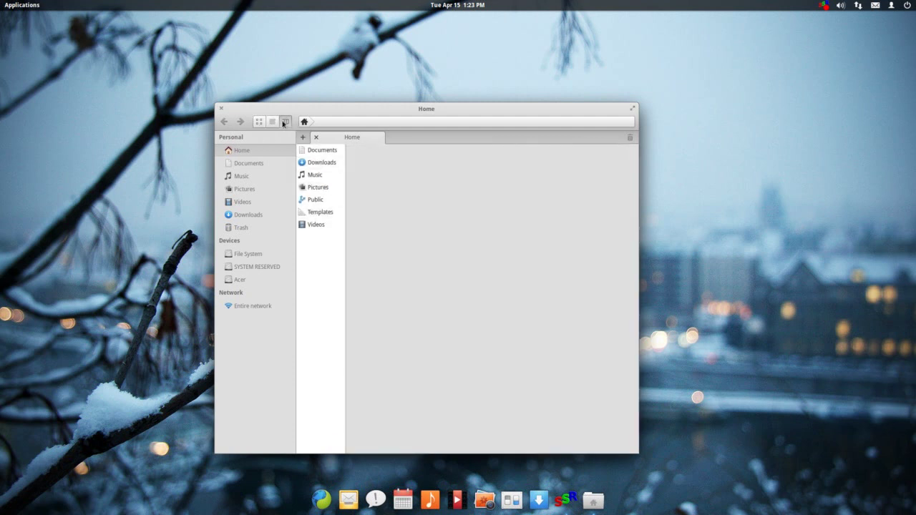
View the contents of the Documents and Videos folders in column view, and return Home to icon view.
{"action": "left_click", "coordinate": [320, 152]}
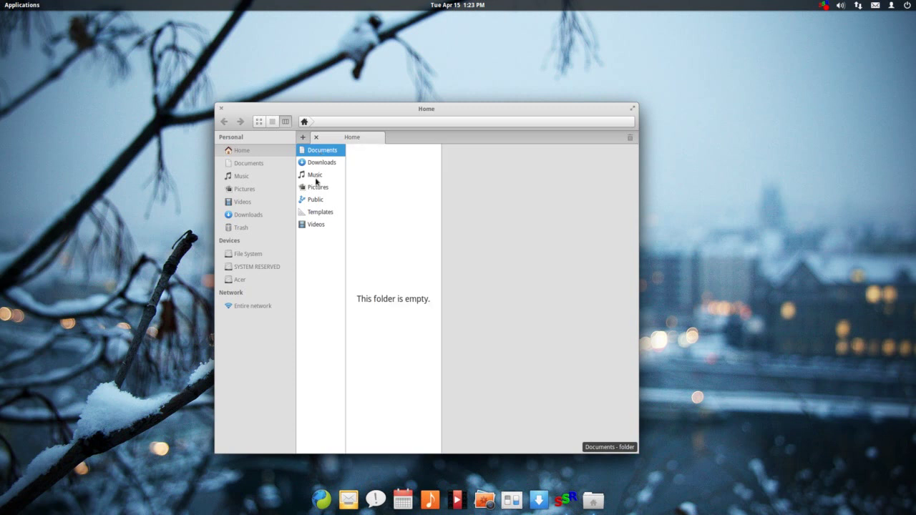
{"action": "left_click", "coordinate": [315, 226]}
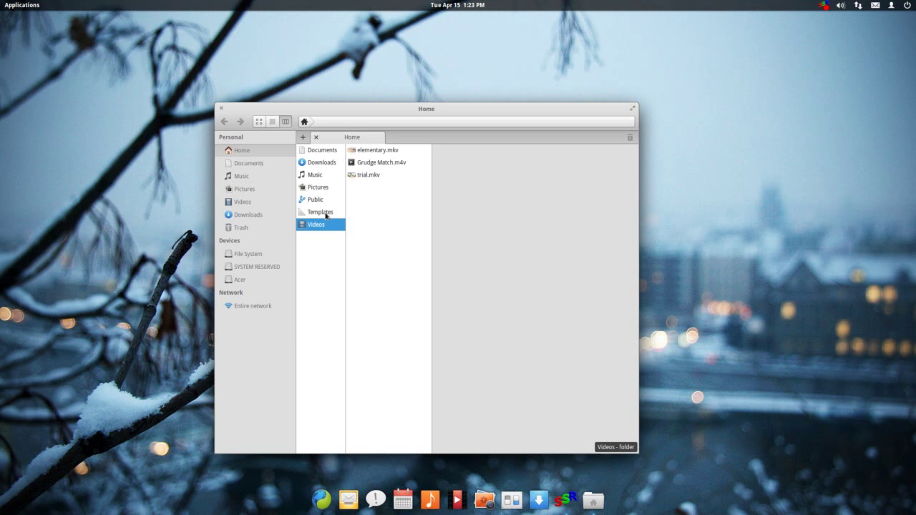
{"action": "left_click", "coordinate": [259, 122]}
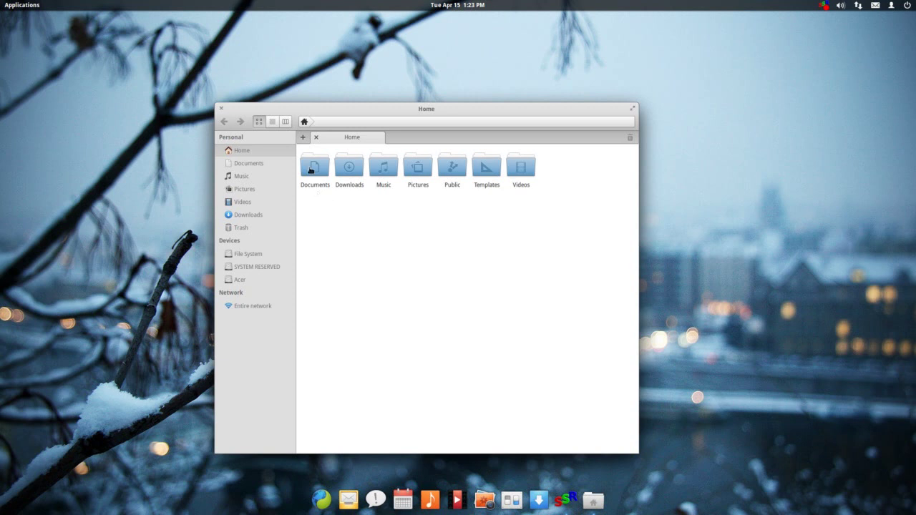
Open a second Home tab to demonstrate tabbed browsing, and close that tab and the Files window.
{"action": "left_click", "coordinate": [302, 137]}
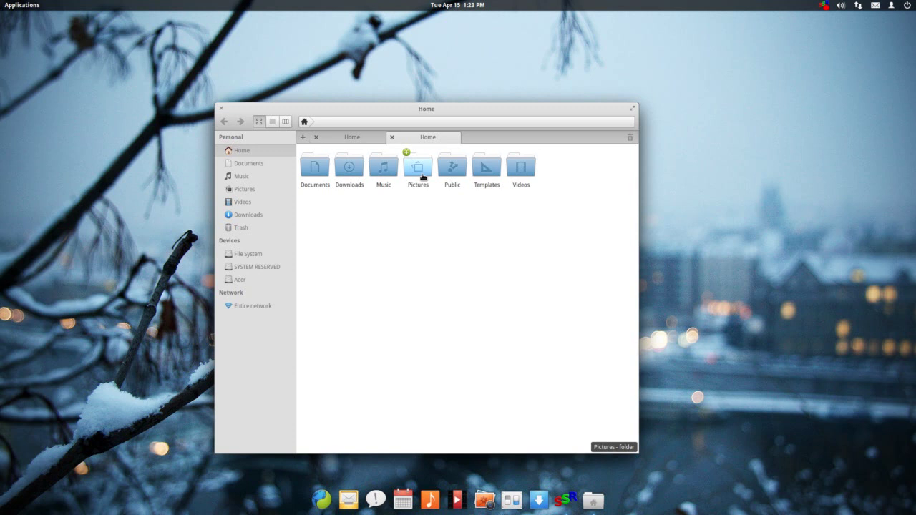
{"action": "left_click_drag", "start_coordinate": [422, 176], "coordinate": [420, 173]}
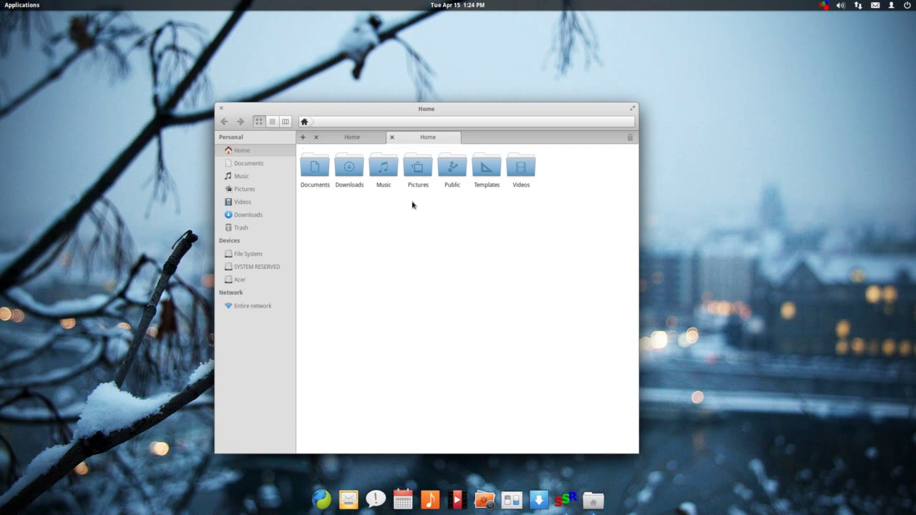
{"action": "left_click", "coordinate": [391, 137]}
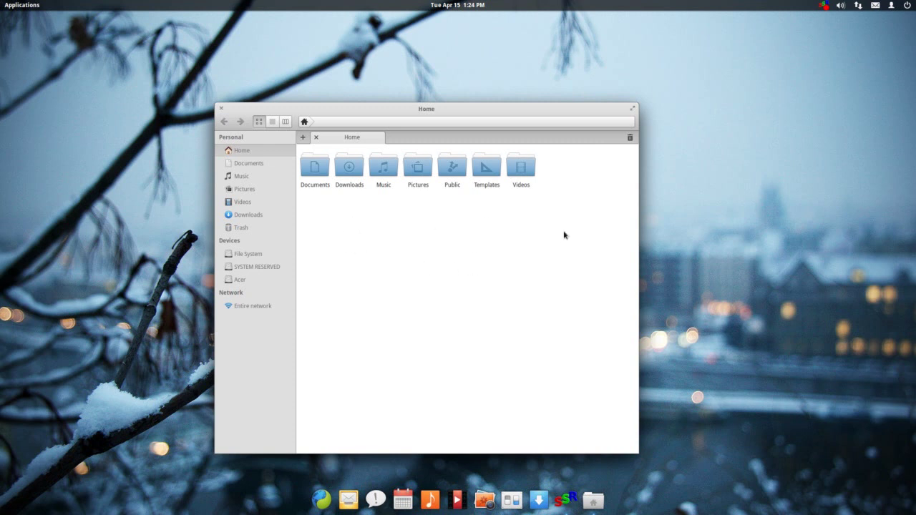
{"action": "left_click", "coordinate": [221, 108]}
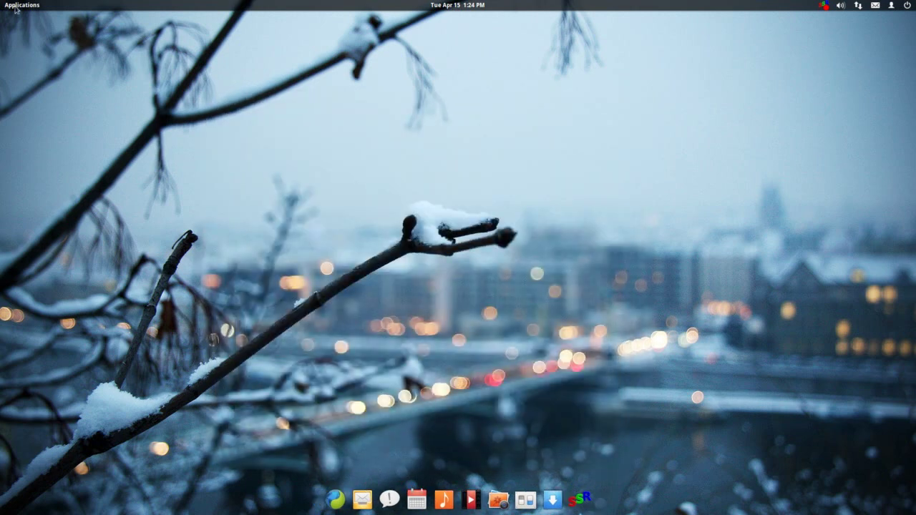
{"action": "left_click", "coordinate": [15, 7]}
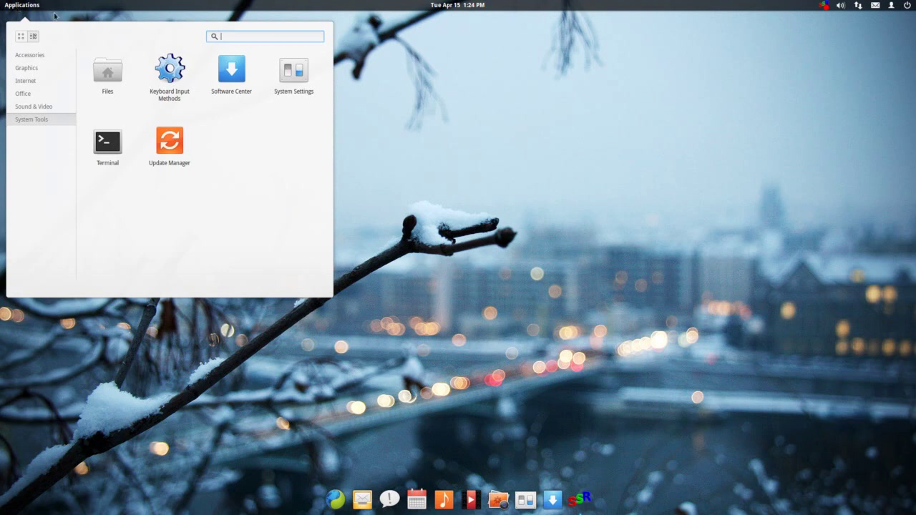
{"action": "left_click", "coordinate": [434, 218]}
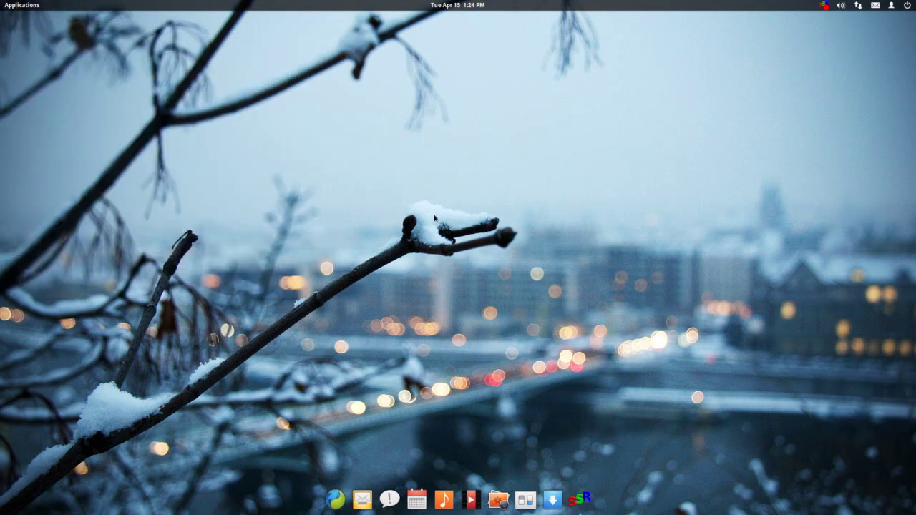